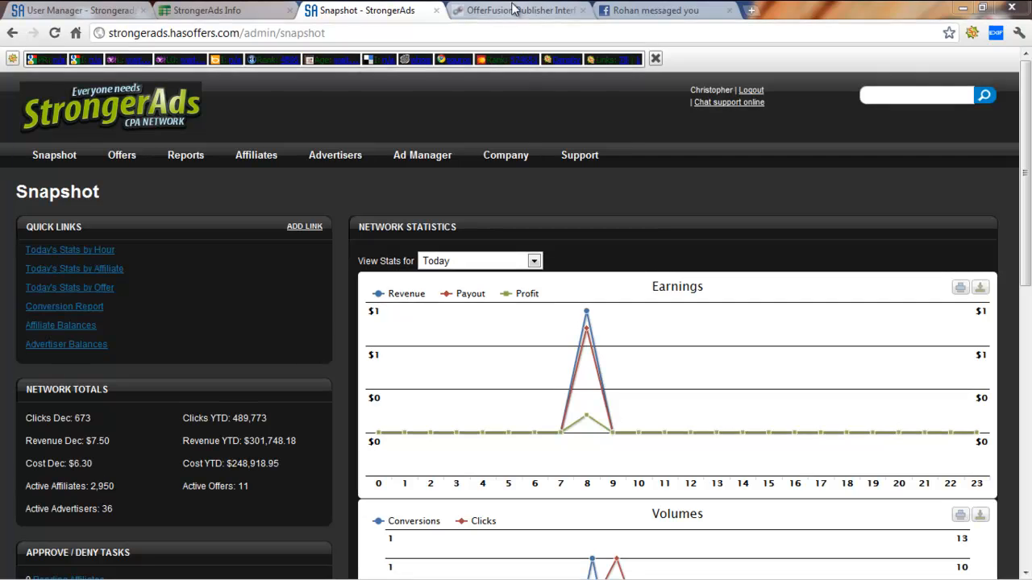
Start creating a new offer in the StrongerAds network admin
{"action": "left_click", "coordinate": [512, 11]}
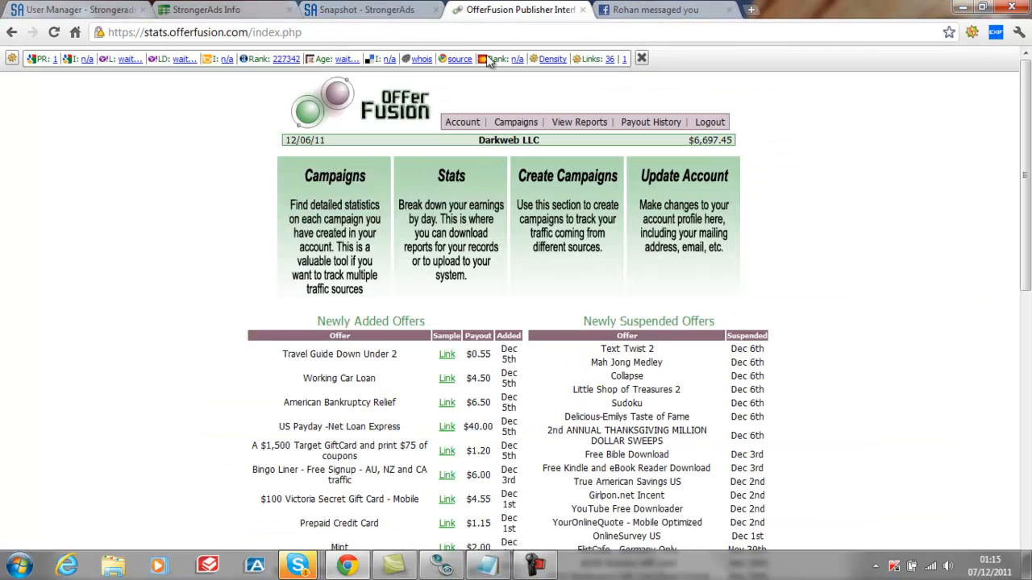
{"action": "left_click", "coordinate": [373, 10]}
{"action": "mouse_move", "coordinate": [208, 156]}
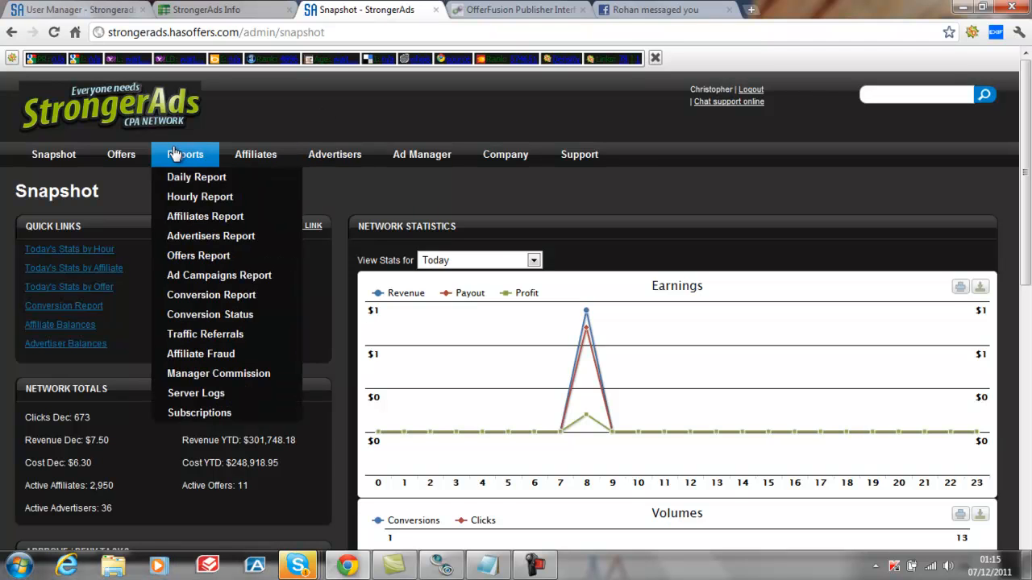
{"action": "mouse_move", "coordinate": [128, 156]}
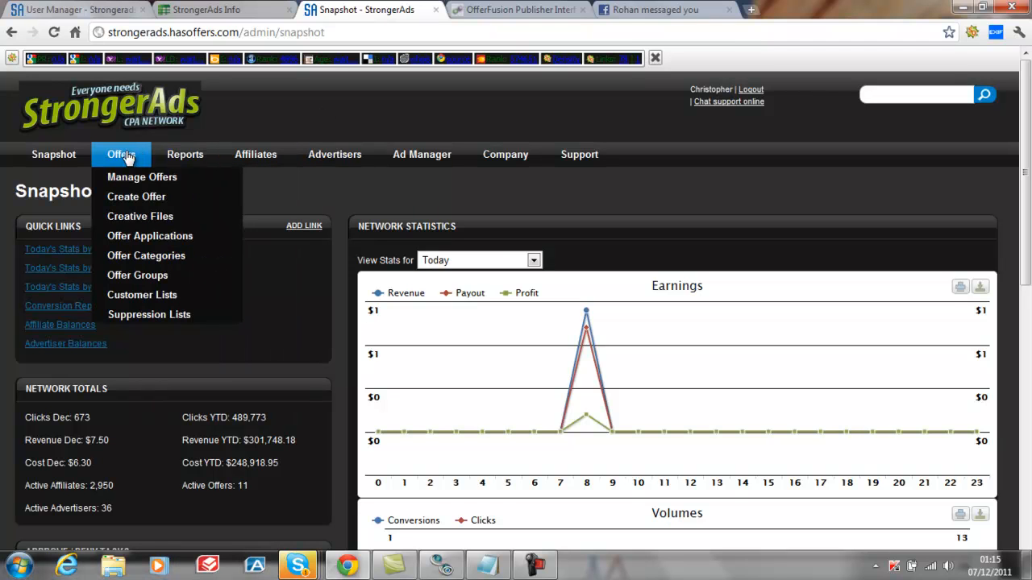
{"action": "left_click", "coordinate": [134, 201]}
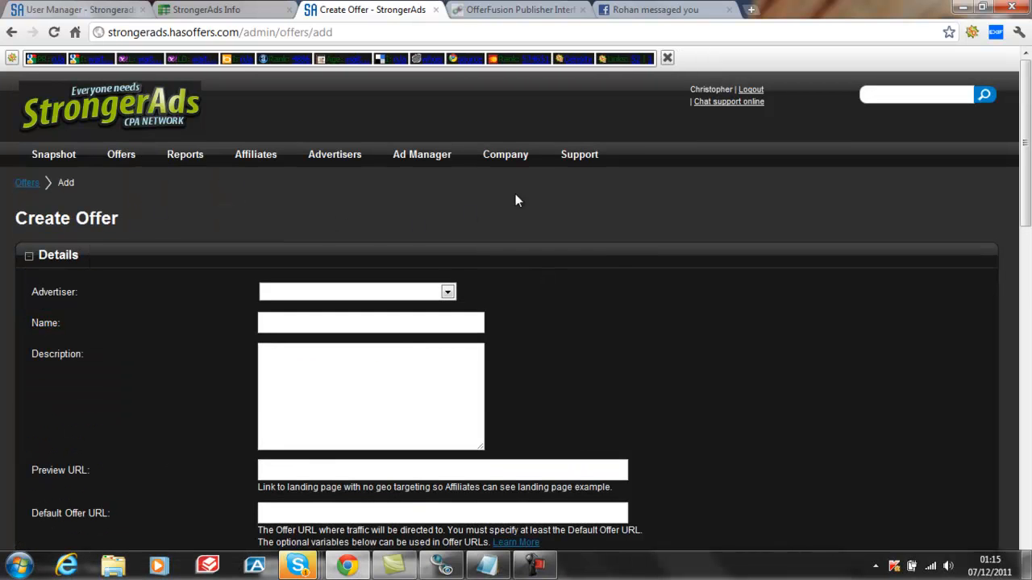
Set the new offer's advertiser to OfferFusion
{"action": "mouse_move", "coordinate": [506, 158]}
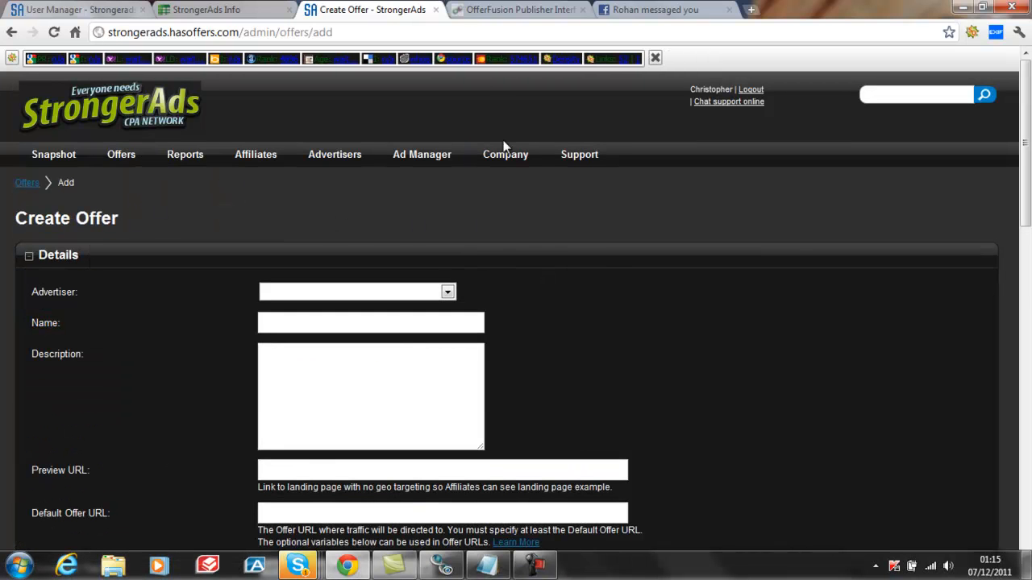
{"action": "left_click", "coordinate": [448, 293]}
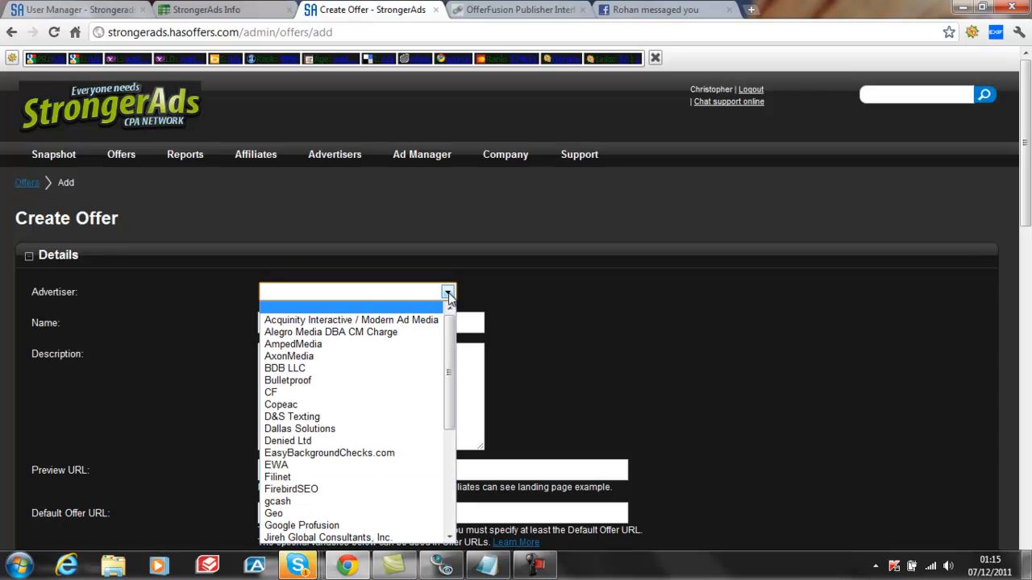
{"action": "left_click_drag", "start_coordinate": [451, 340], "coordinate": [449, 413]}
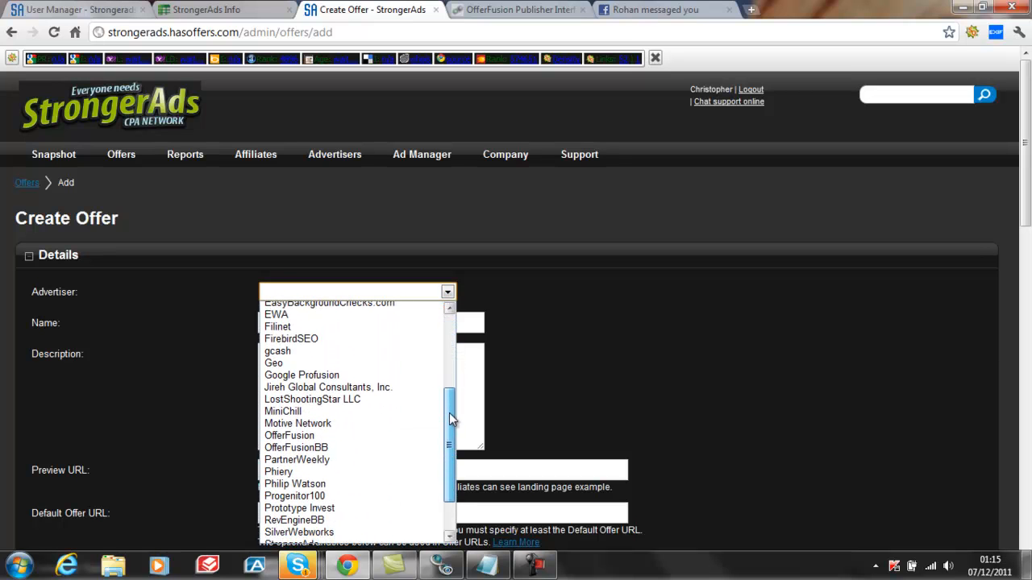
{"action": "left_click", "coordinate": [320, 440]}
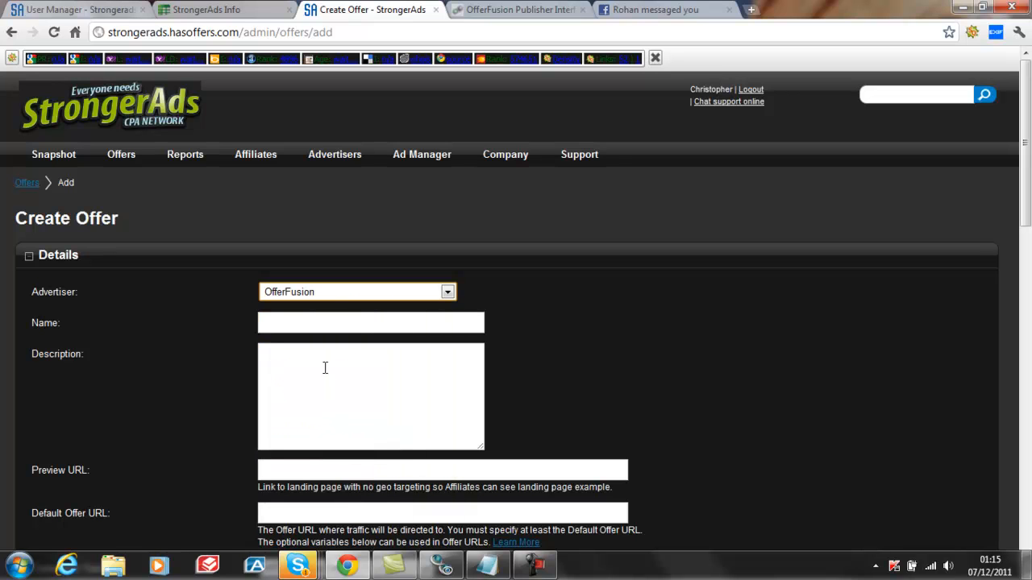
Switch to the OfferFusion publisher interface and open the assigned offers of the only active campaign
{"action": "left_click", "coordinate": [499, 11]}
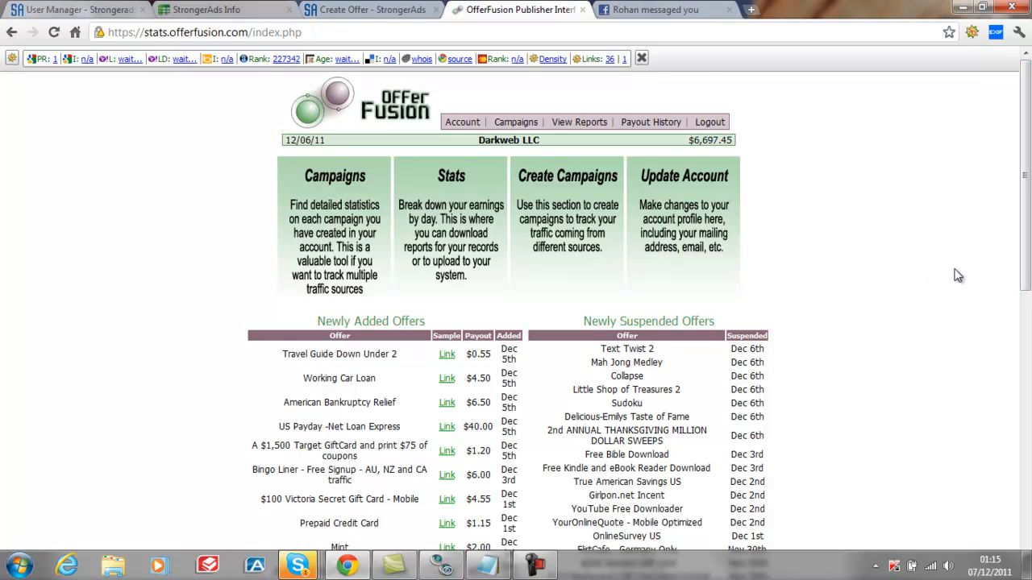
{"action": "left_click", "coordinate": [464, 124]}
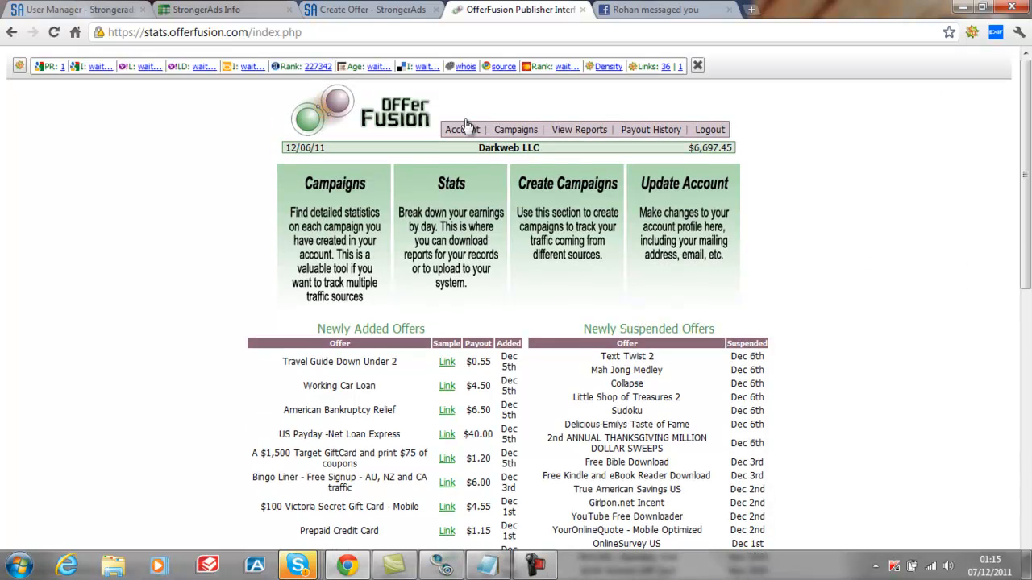
{"action": "left_click", "coordinate": [520, 125]}
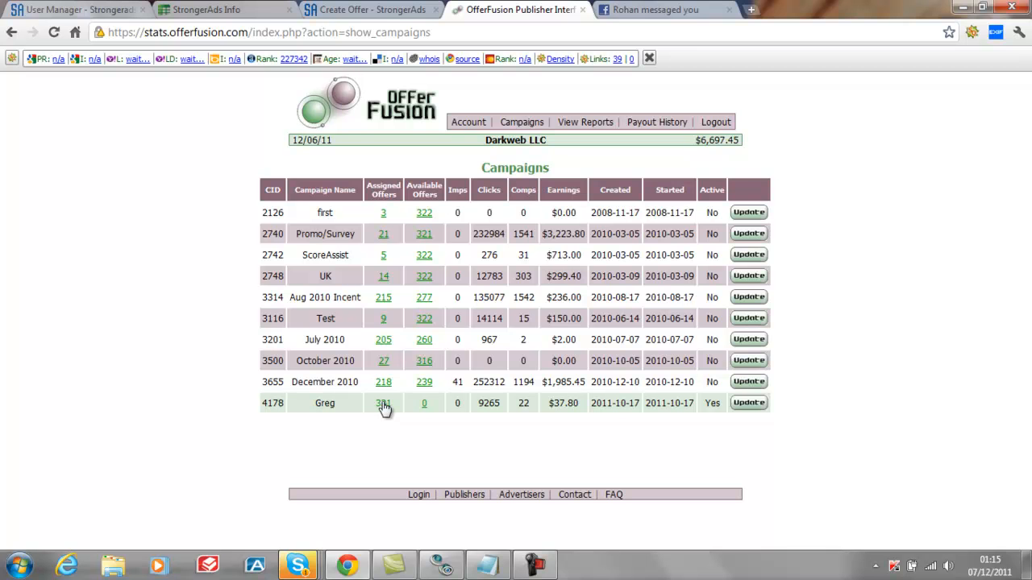
{"action": "left_click", "coordinate": [383, 404]}
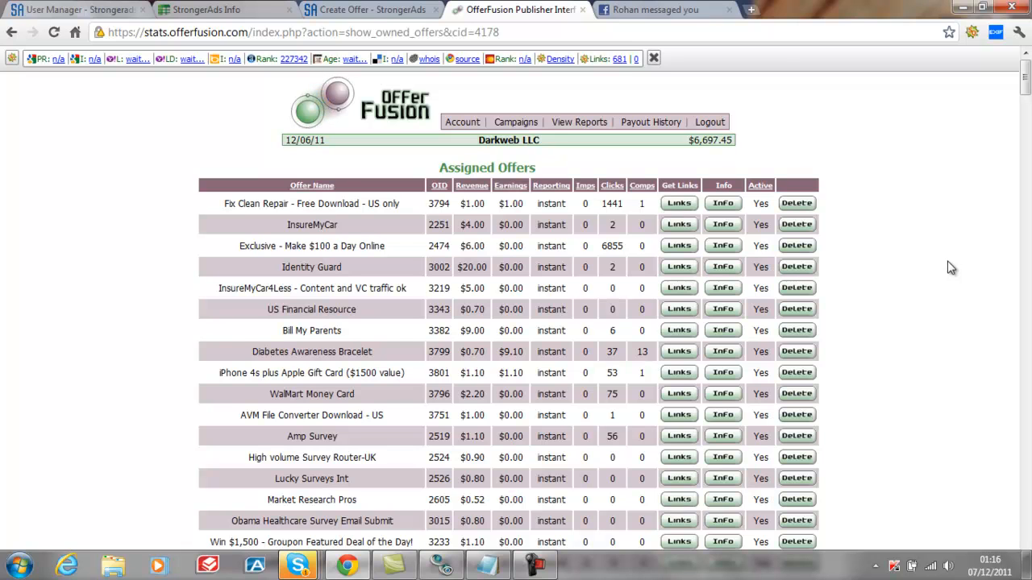
Copy the info text of the offer "UK Prize Email Submit - UK Traffic ONLY" and close its info window
{"action": "scroll", "coordinate": [950, 269], "scroll_direction": "down", "scroll_amount": 3}
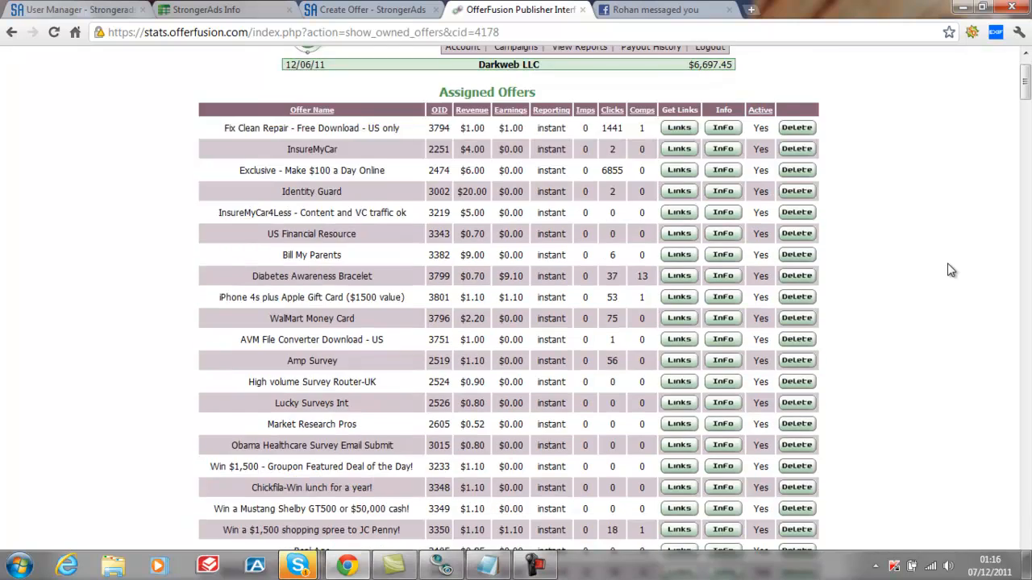
{"action": "scroll", "coordinate": [951, 270], "scroll_direction": "down", "scroll_amount": 1}
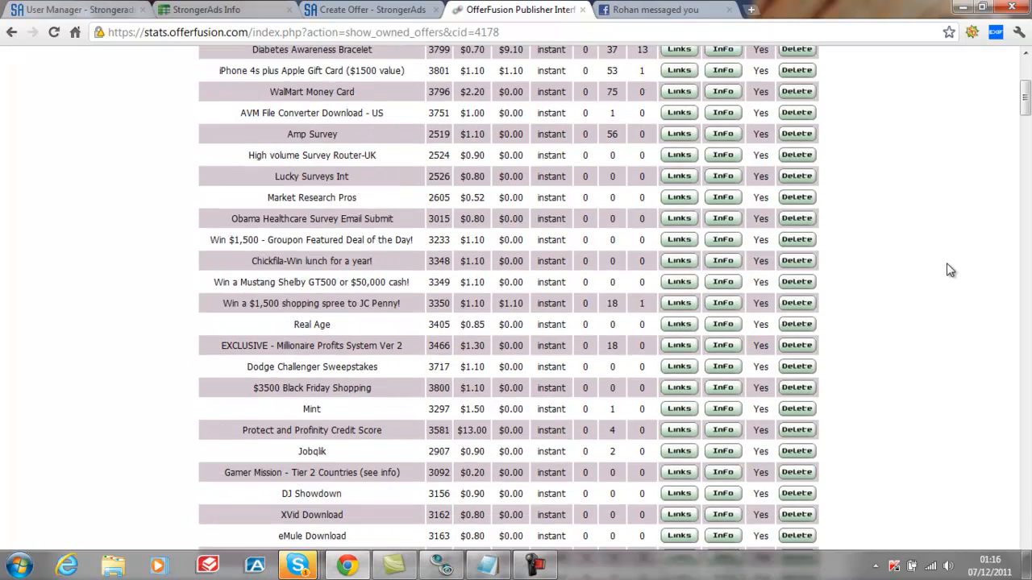
{"action": "scroll", "coordinate": [950, 270], "scroll_direction": "down", "scroll_amount": 2}
{"action": "scroll", "coordinate": [949, 270], "scroll_direction": "down", "scroll_amount": 2}
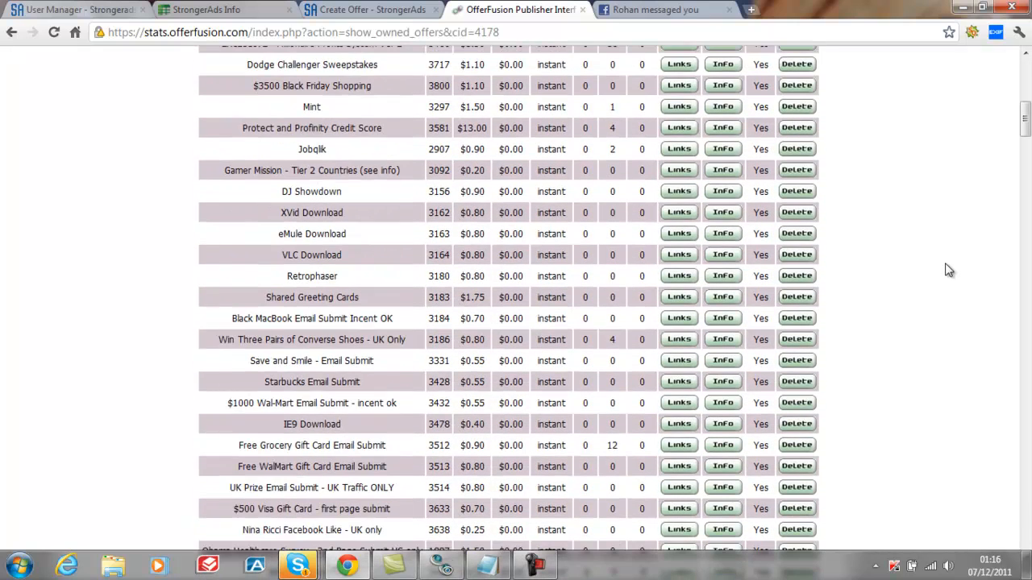
{"action": "scroll", "coordinate": [949, 270], "scroll_direction": "down", "scroll_amount": 2}
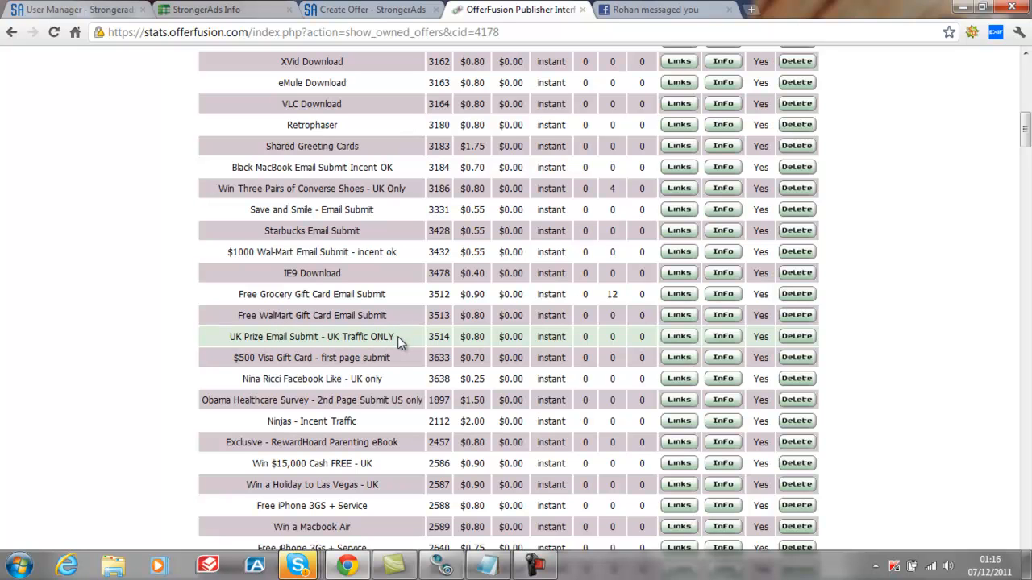
{"action": "left_click", "coordinate": [723, 341]}
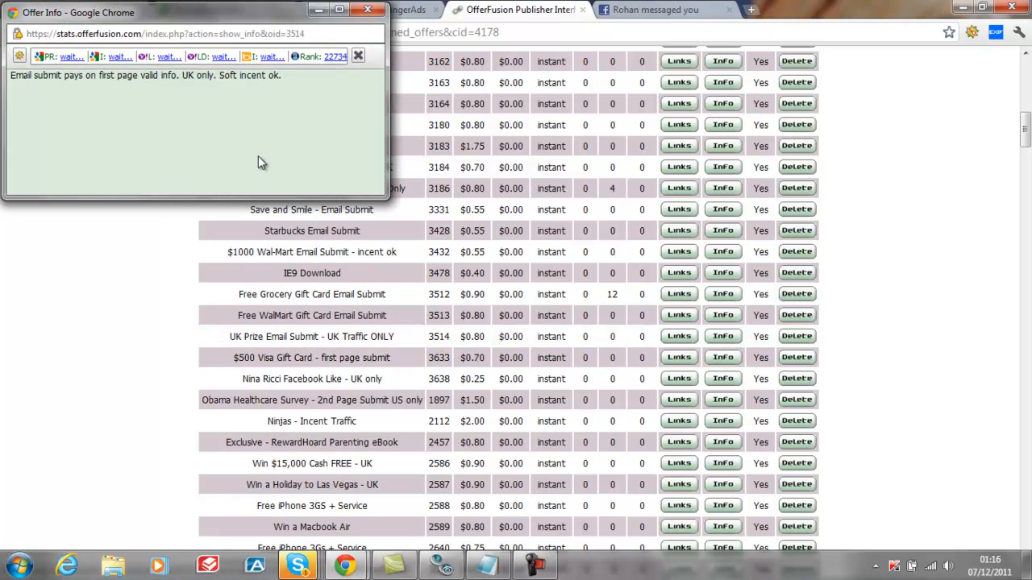
{"action": "left_click_drag", "start_coordinate": [283, 78], "coordinate": [8, 74]}
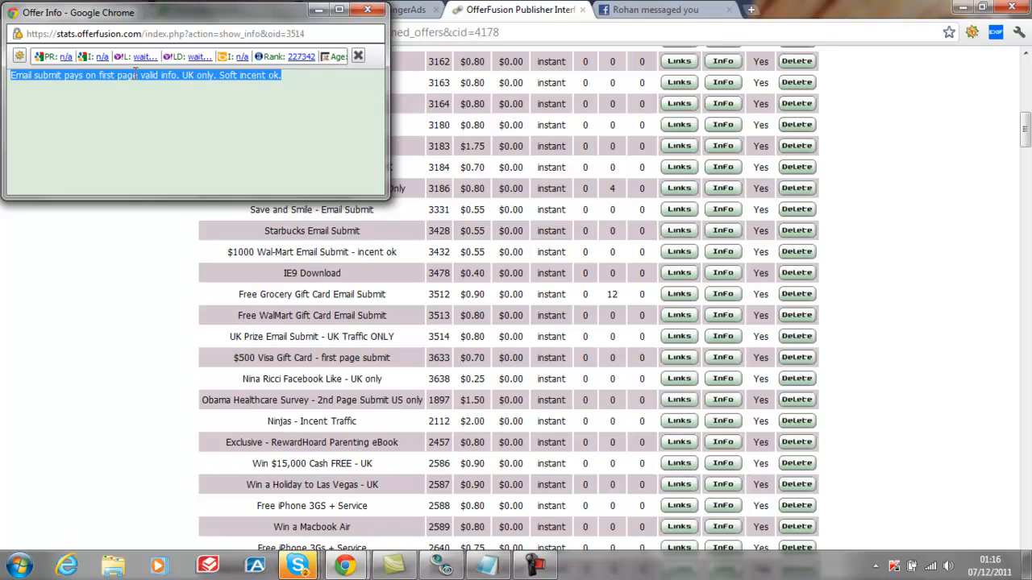
{"action": "right_click", "coordinate": [135, 74]}
{"action": "left_click", "coordinate": [171, 81]}
{"action": "left_click", "coordinate": [368, 9]}
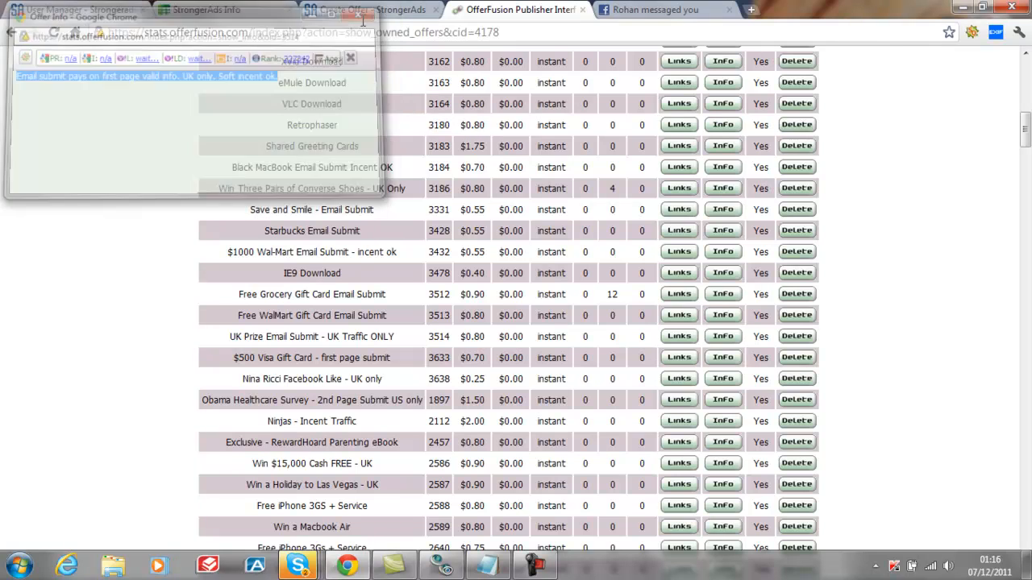
Paste the copied info text as the description of the new StrongerAds offer
{"action": "left_click", "coordinate": [364, 11]}
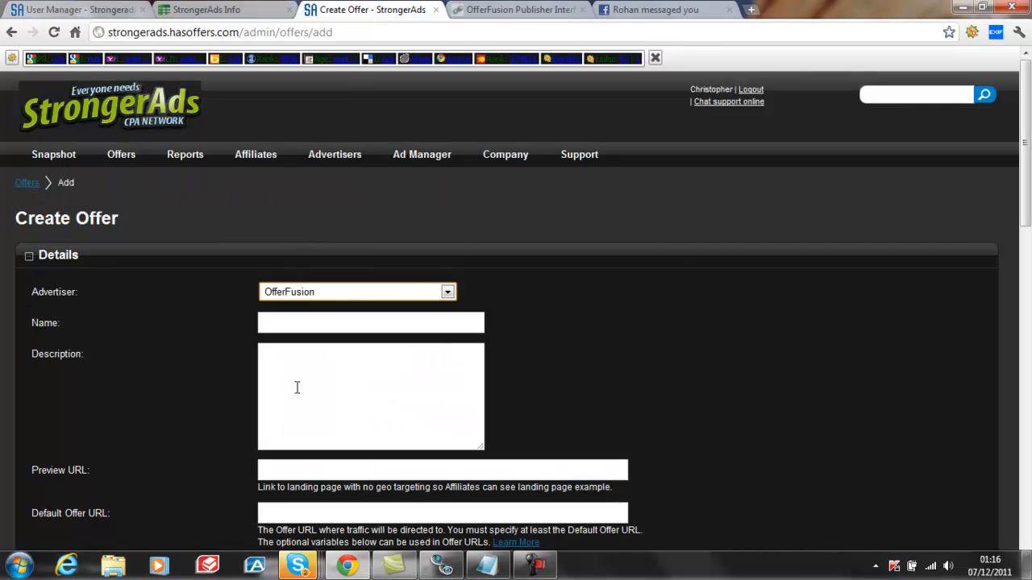
{"action": "left_click", "coordinate": [263, 350]}
{"action": "right_click", "coordinate": [262, 353]}
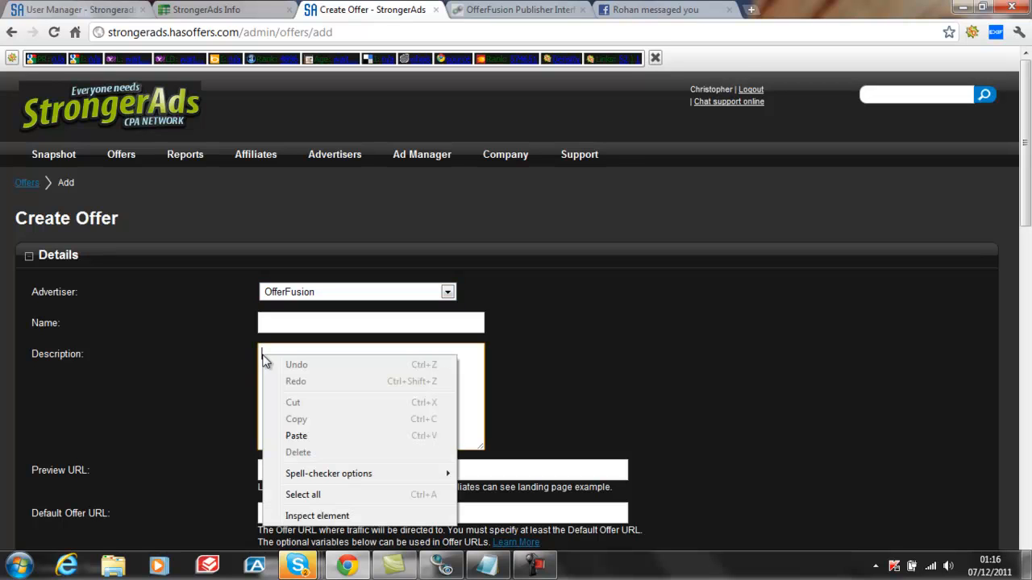
{"action": "left_click", "coordinate": [305, 437]}
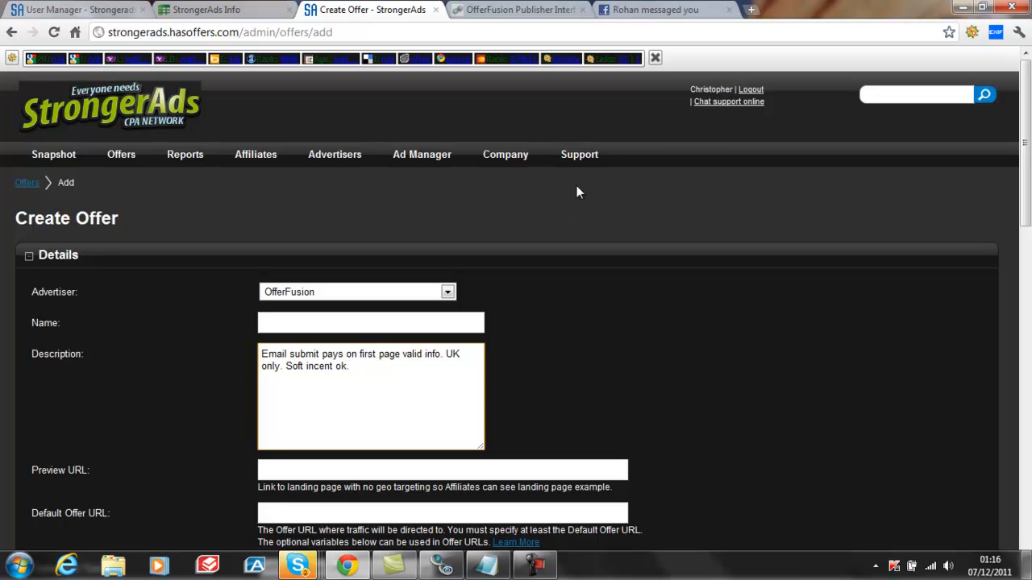
Copy the offer name "UK Prize Email Submit - UK Traffic ONLY" from OfferFusion into the new StrongerAds offer's name
{"action": "left_click", "coordinate": [521, 10]}
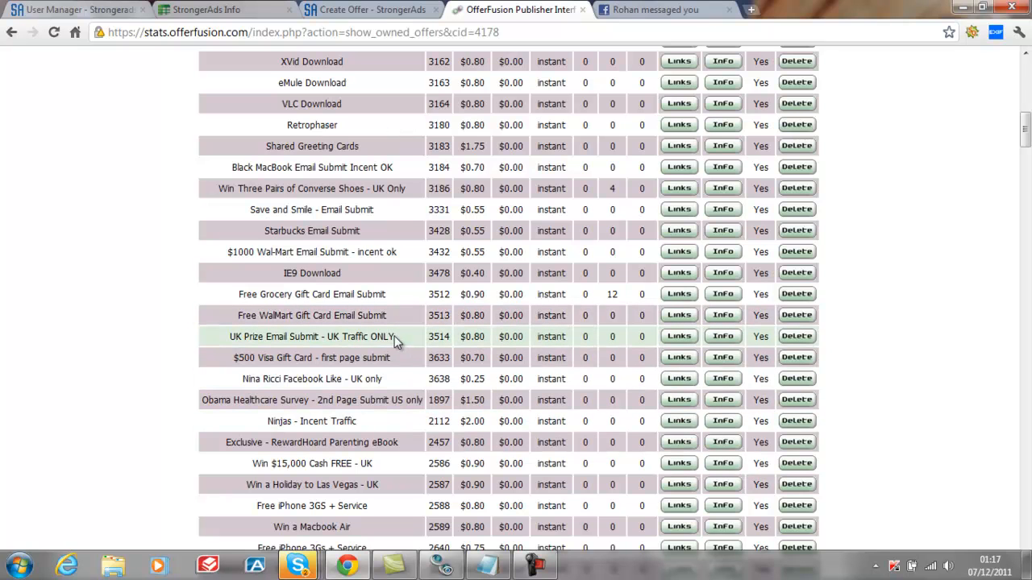
{"action": "left_click_drag", "start_coordinate": [395, 337], "coordinate": [233, 327]}
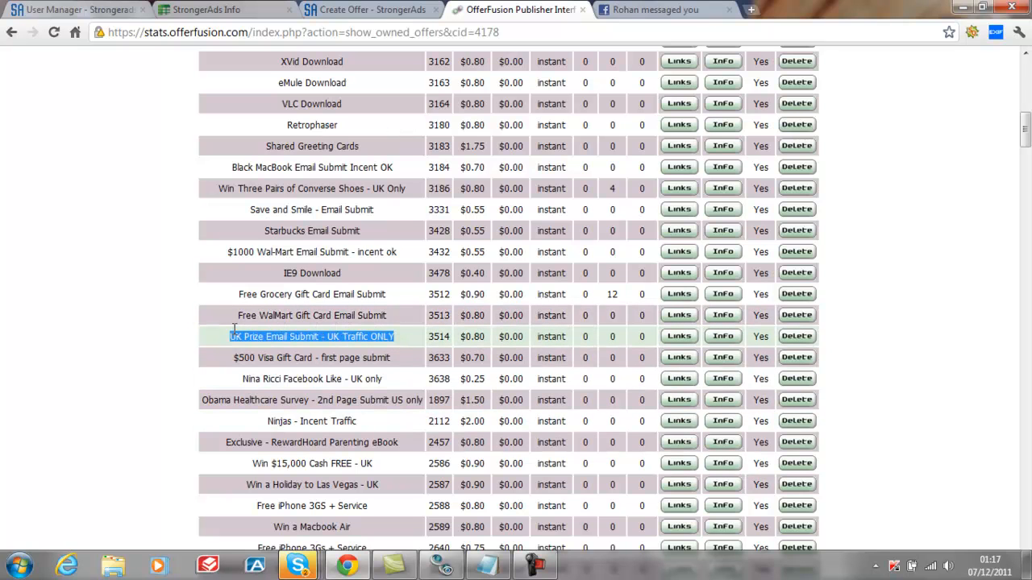
{"action": "right_click", "coordinate": [239, 338]}
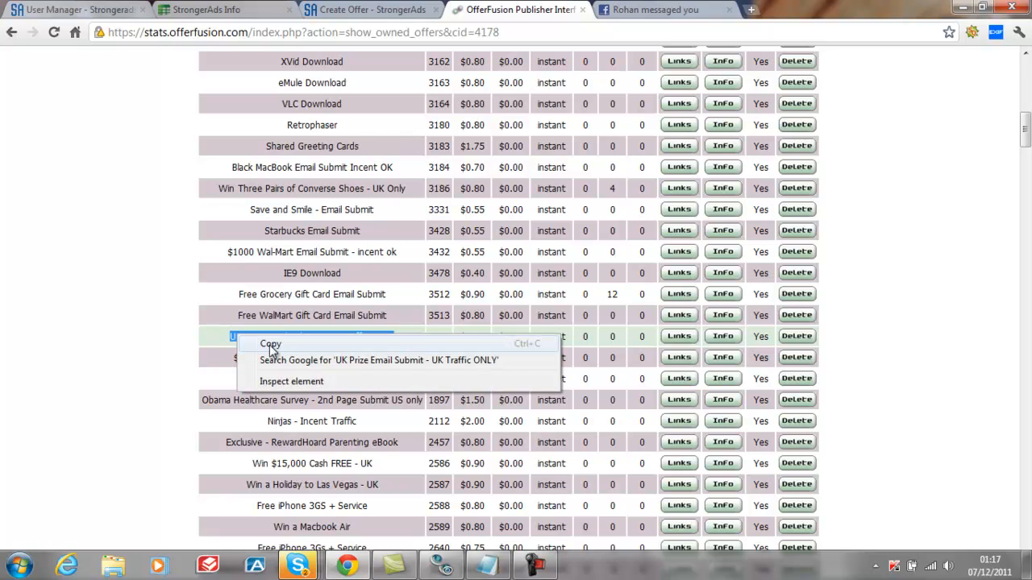
{"action": "left_click", "coordinate": [270, 345]}
{"action": "left_click", "coordinate": [373, 11]}
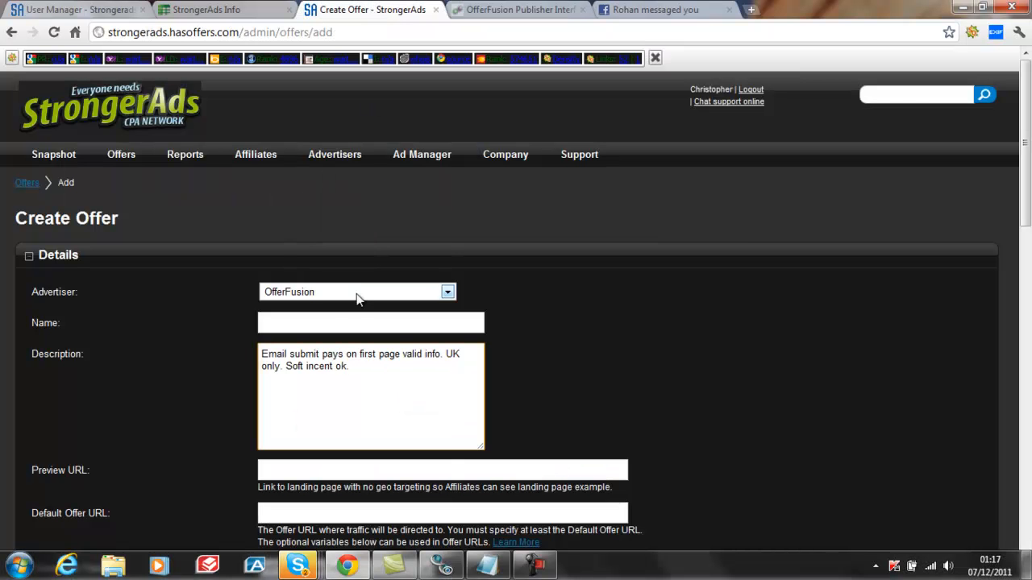
{"action": "left_click", "coordinate": [270, 322]}
{"action": "right_click", "coordinate": [267, 323]}
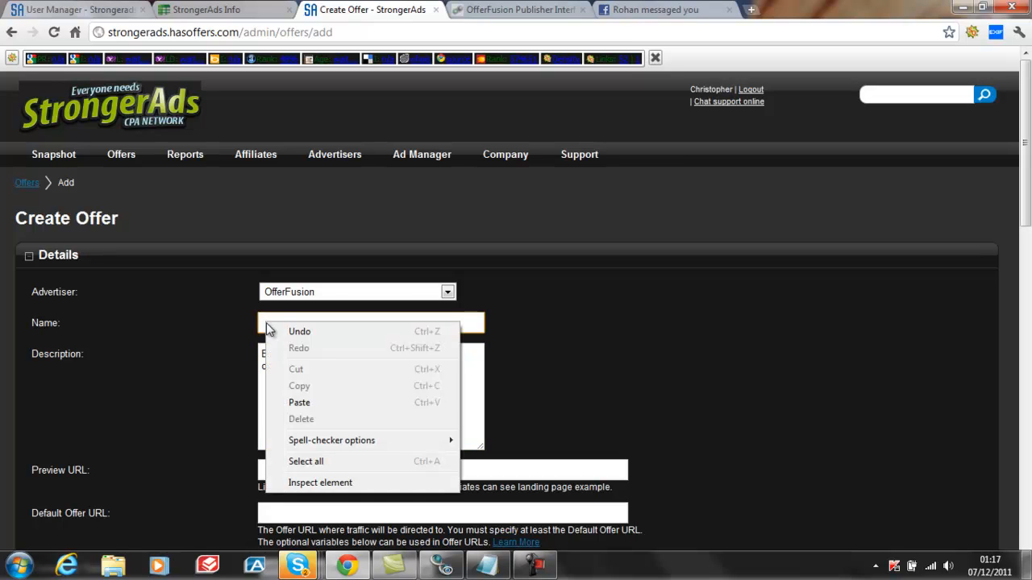
{"action": "left_click", "coordinate": [307, 403]}
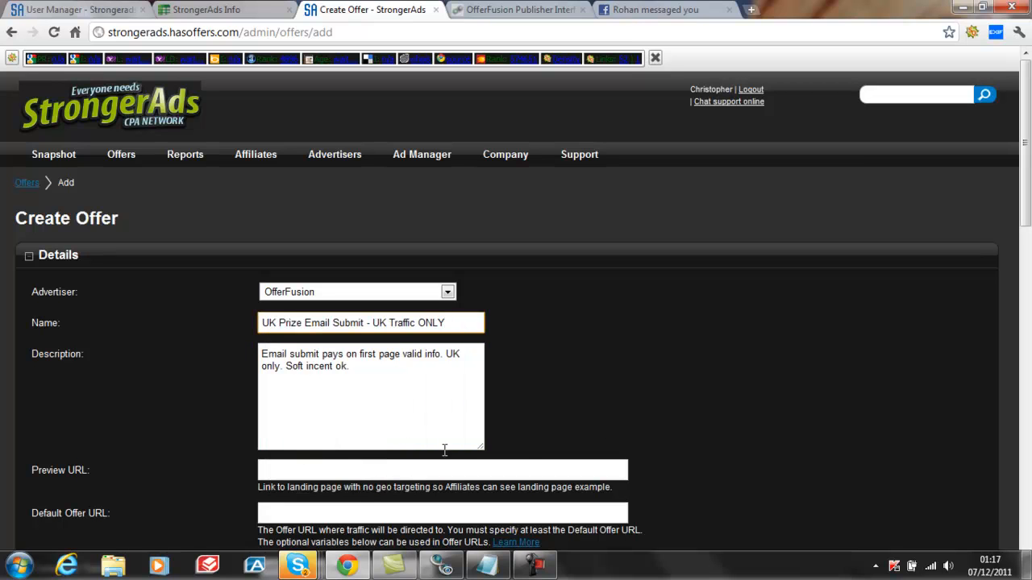
Copy the URL of the UK Prize creative's example landing page from OfferFusion and return to the StrongerAds Create Offer form
{"action": "left_click", "coordinate": [526, 11]}
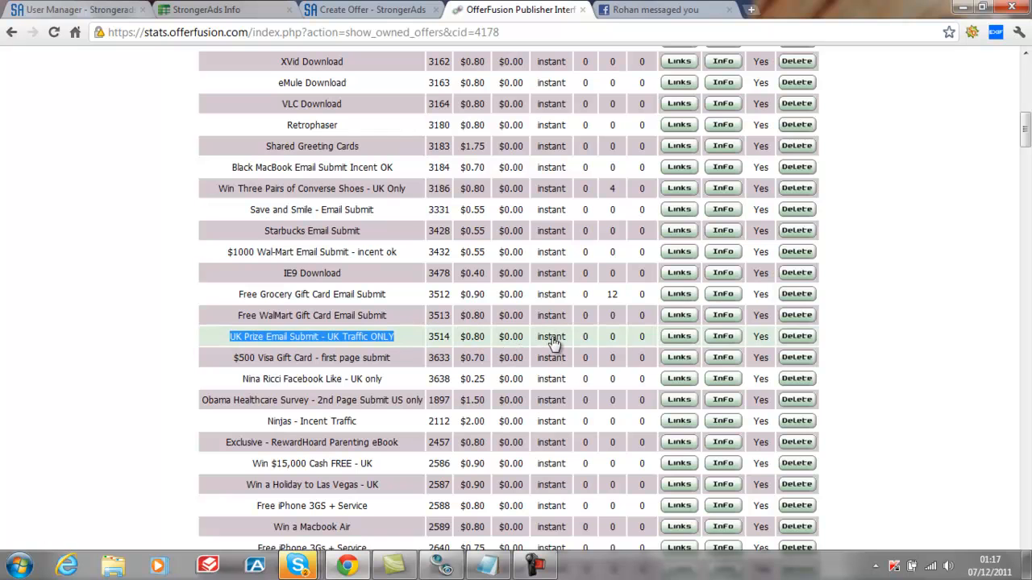
{"action": "left_click", "coordinate": [680, 337]}
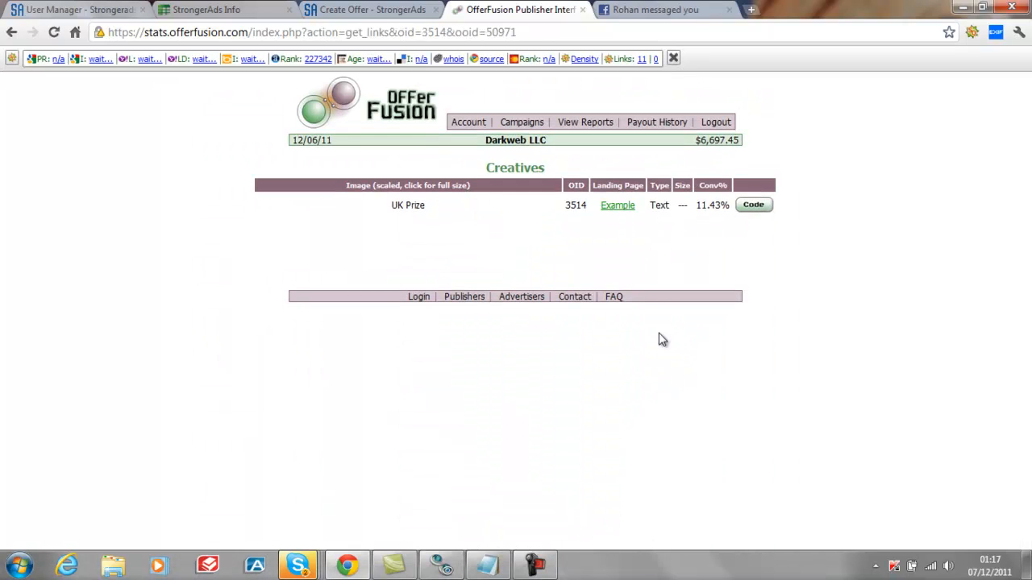
{"action": "left_click", "coordinate": [619, 208]}
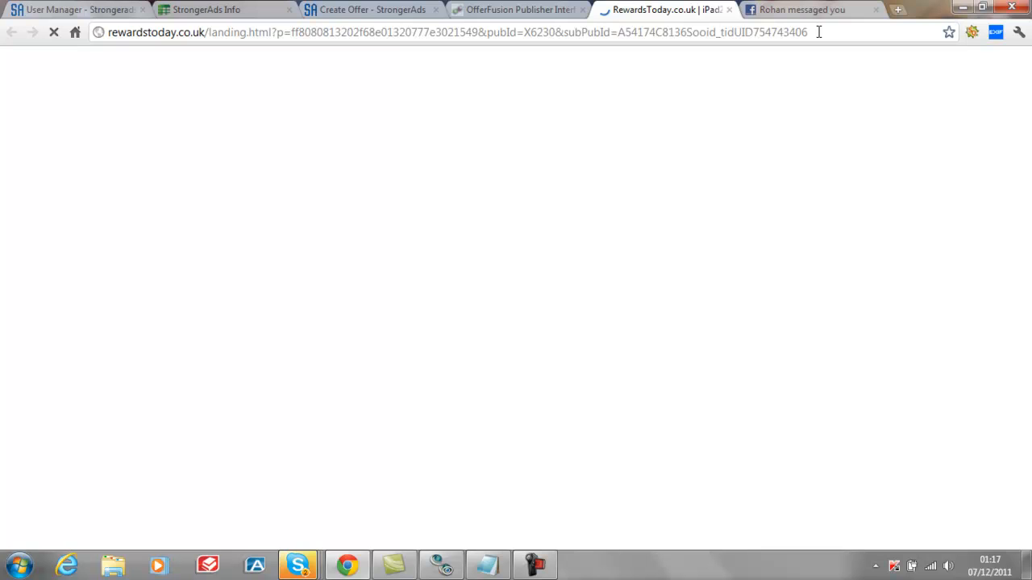
{"action": "left_click_drag", "start_coordinate": [819, 30], "coordinate": [105, 44]}
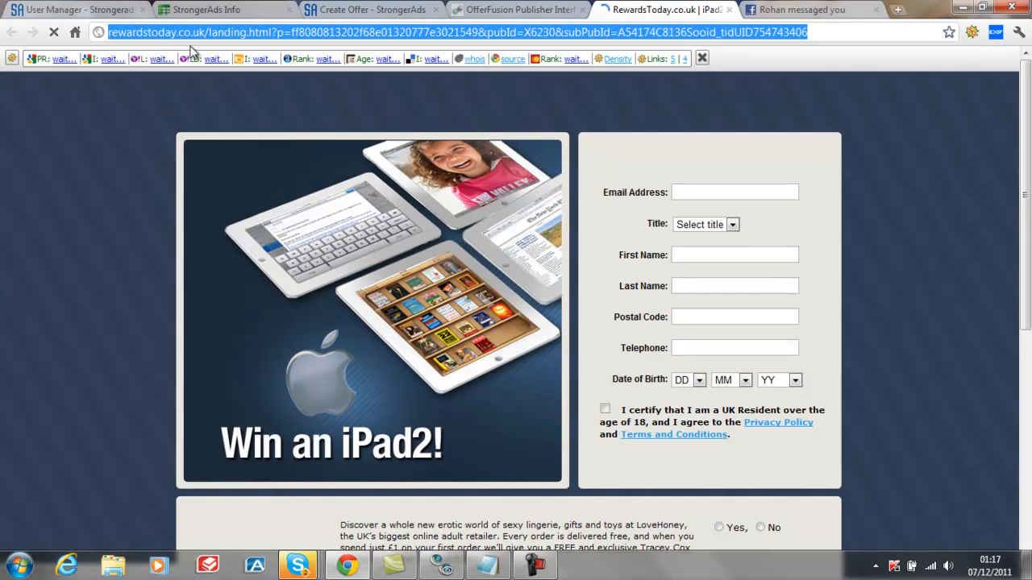
{"action": "right_click", "coordinate": [302, 36]}
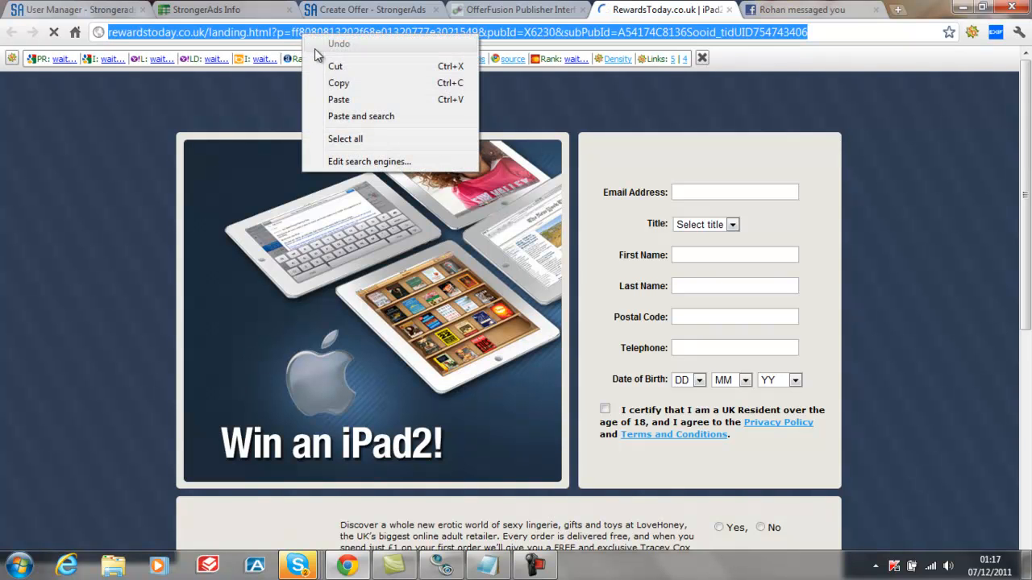
{"action": "left_click", "coordinate": [339, 84]}
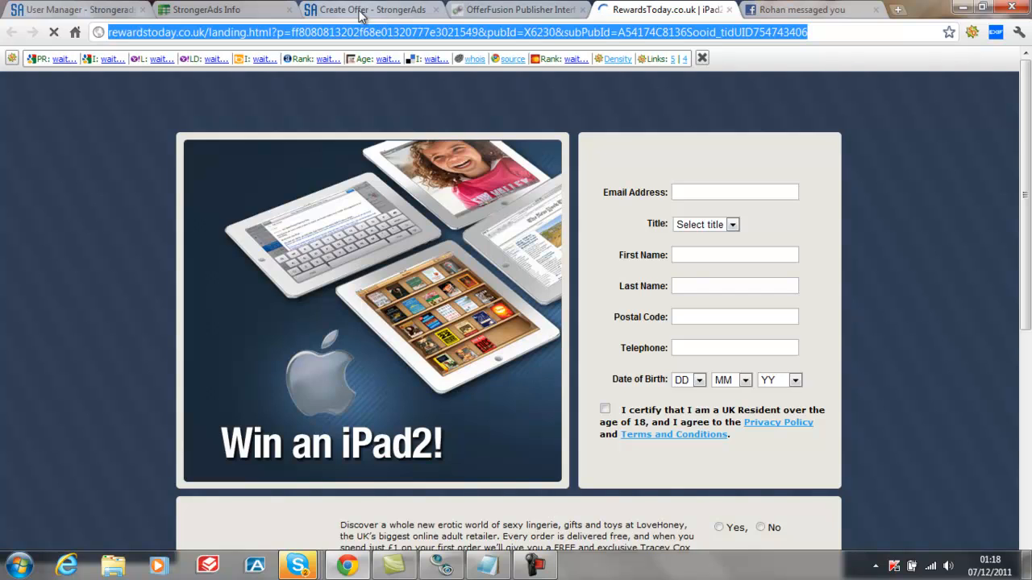
{"action": "left_click", "coordinate": [361, 15]}
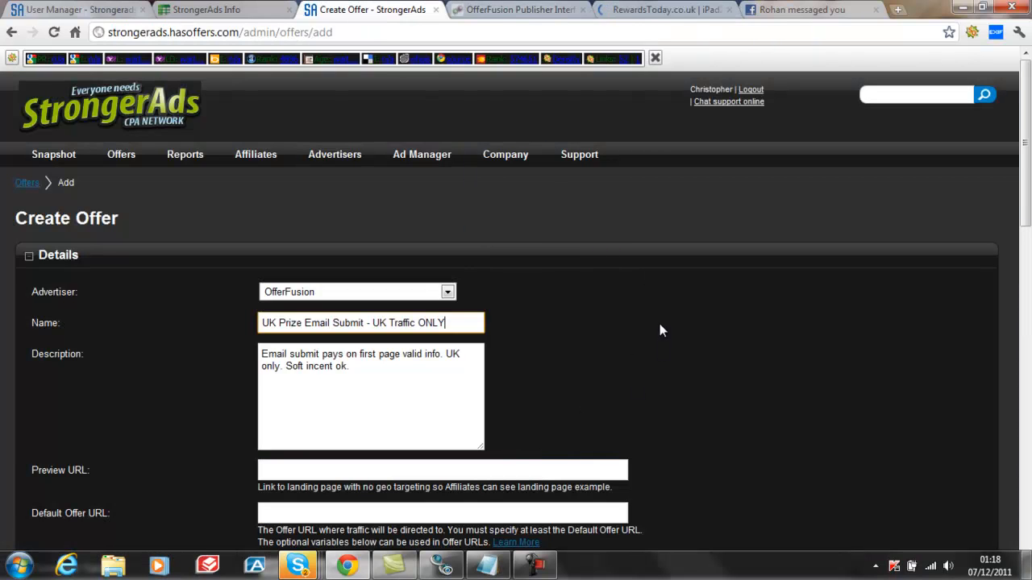
Paste the copied landing page URL as the Preview URL of the new StrongerAds offer
{"action": "scroll", "coordinate": [671, 321], "scroll_direction": "down", "scroll_amount": 1}
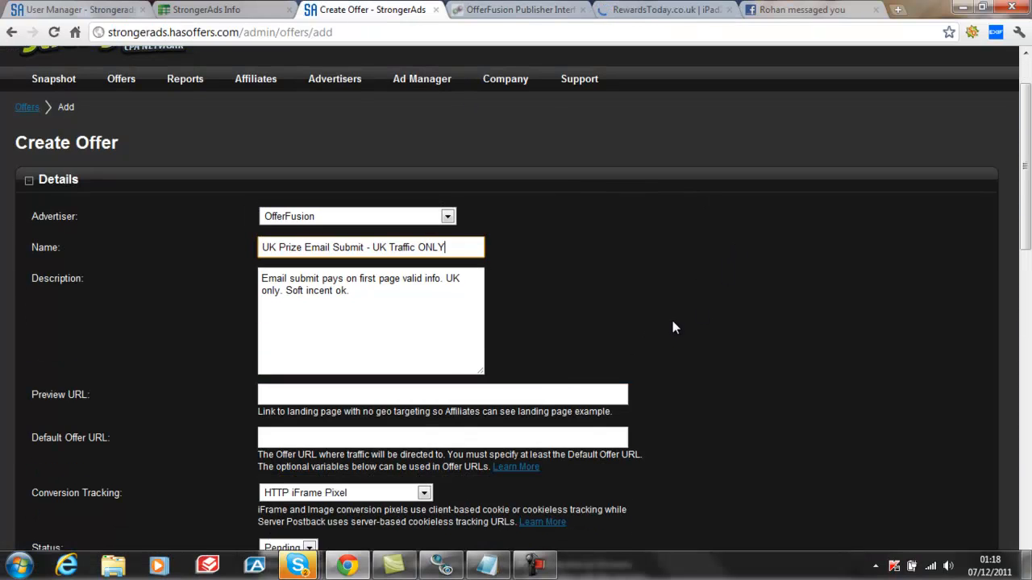
{"action": "left_click", "coordinate": [262, 393]}
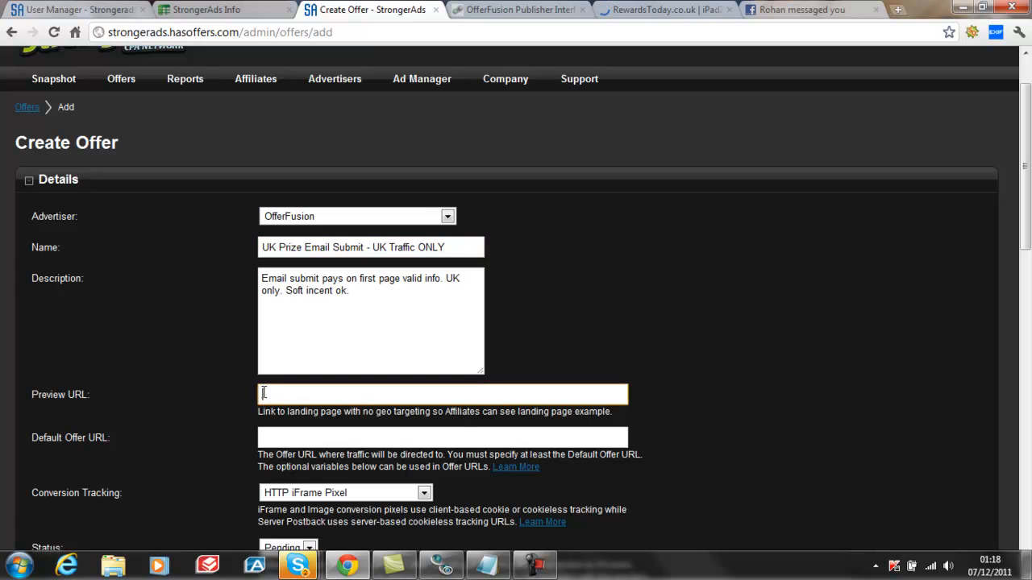
{"action": "right_click", "coordinate": [264, 393]}
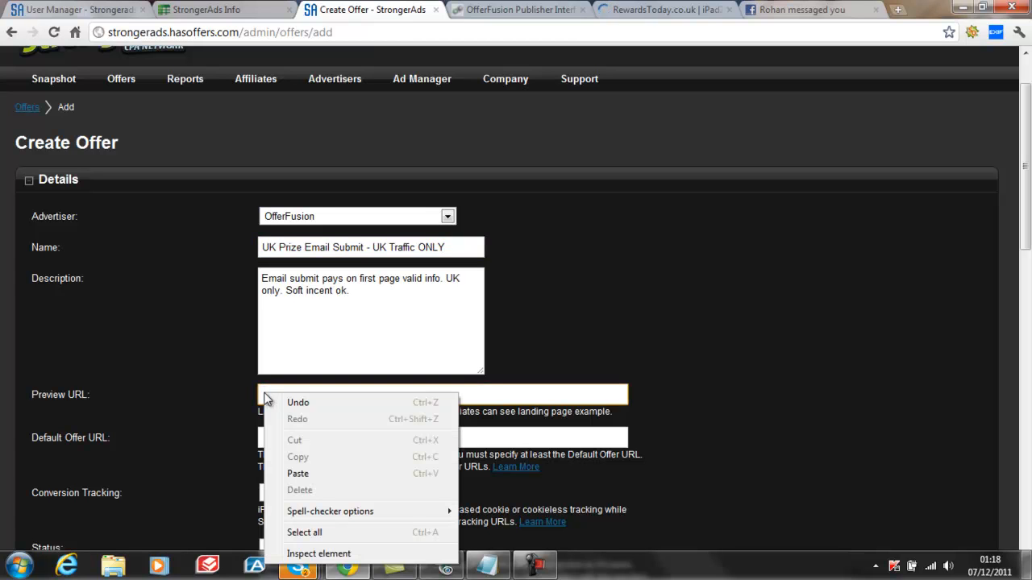
{"action": "left_click", "coordinate": [298, 474]}
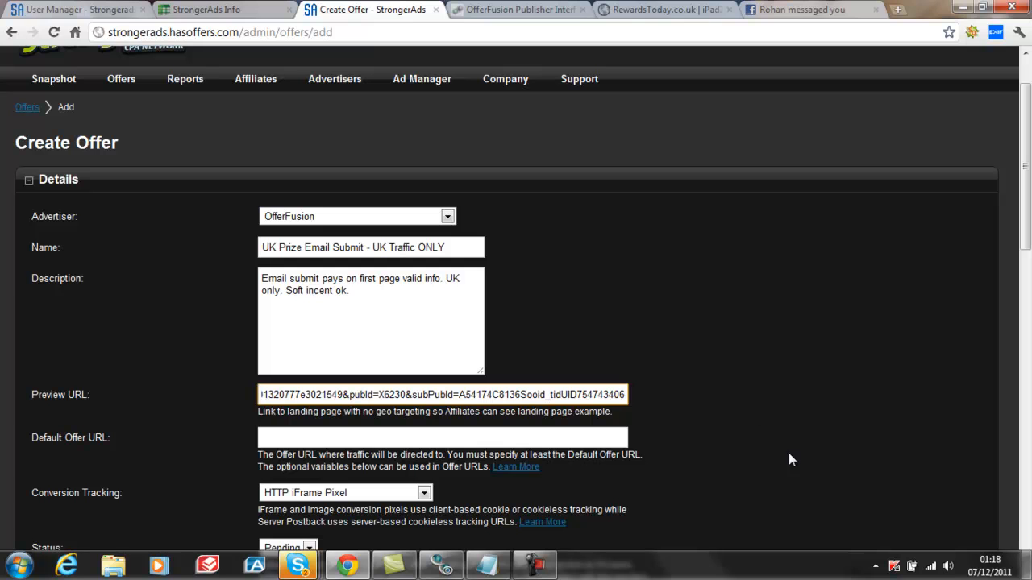
Switch to OfferFusion, open the UK Prize creative's code and copy the tracking URL ending in "var1=[xxx]"
{"action": "left_click", "coordinate": [541, 10]}
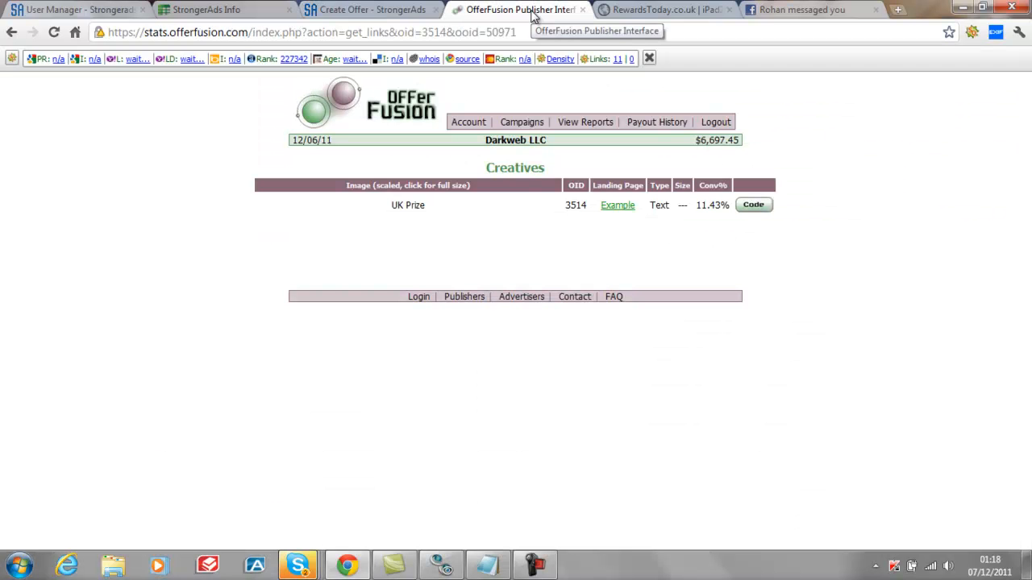
{"action": "left_click", "coordinate": [755, 207]}
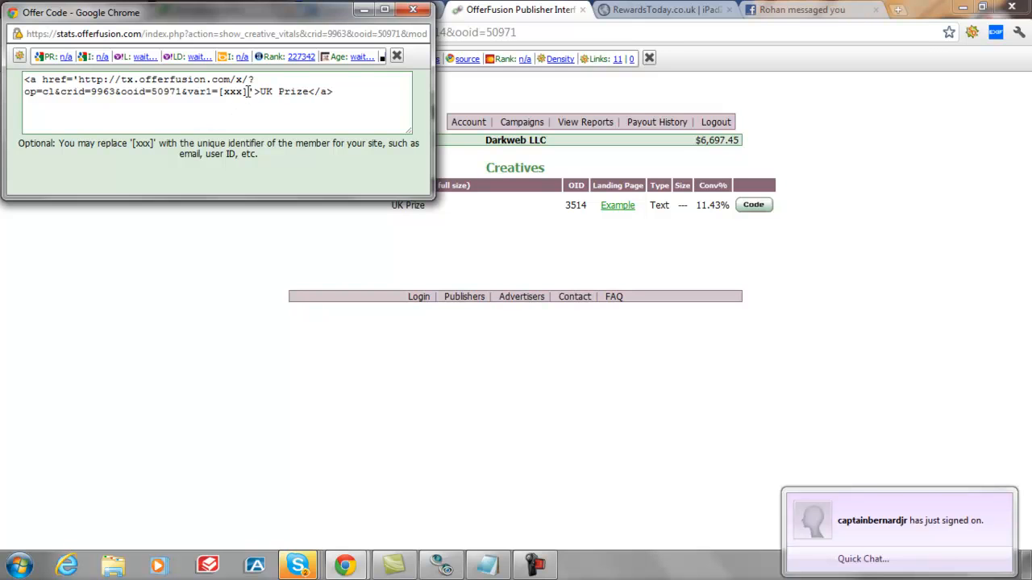
{"action": "left_click_drag", "start_coordinate": [247, 91], "coordinate": [108, 87]}
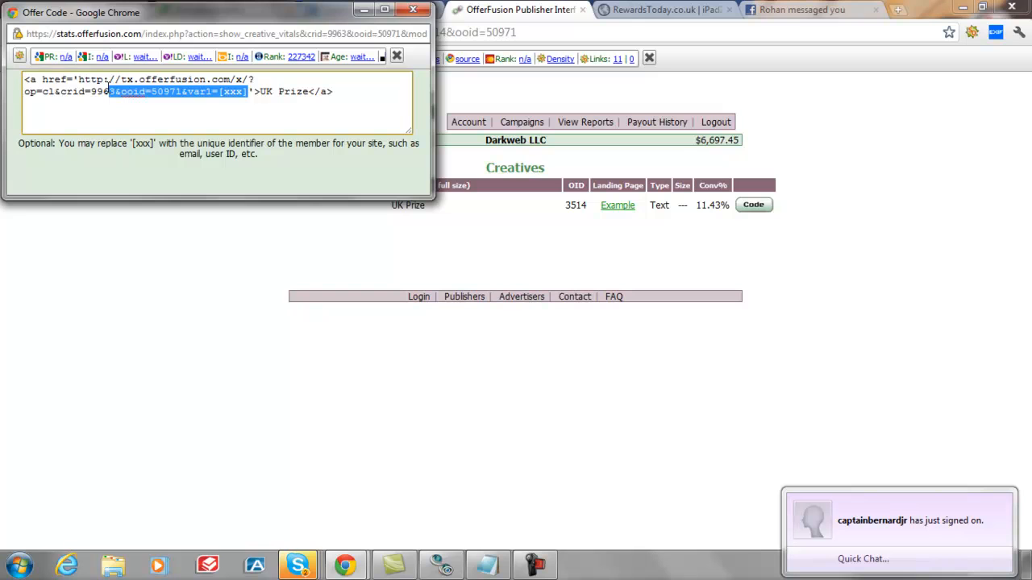
{"action": "left_click_drag", "start_coordinate": [108, 85], "coordinate": [78, 80]}
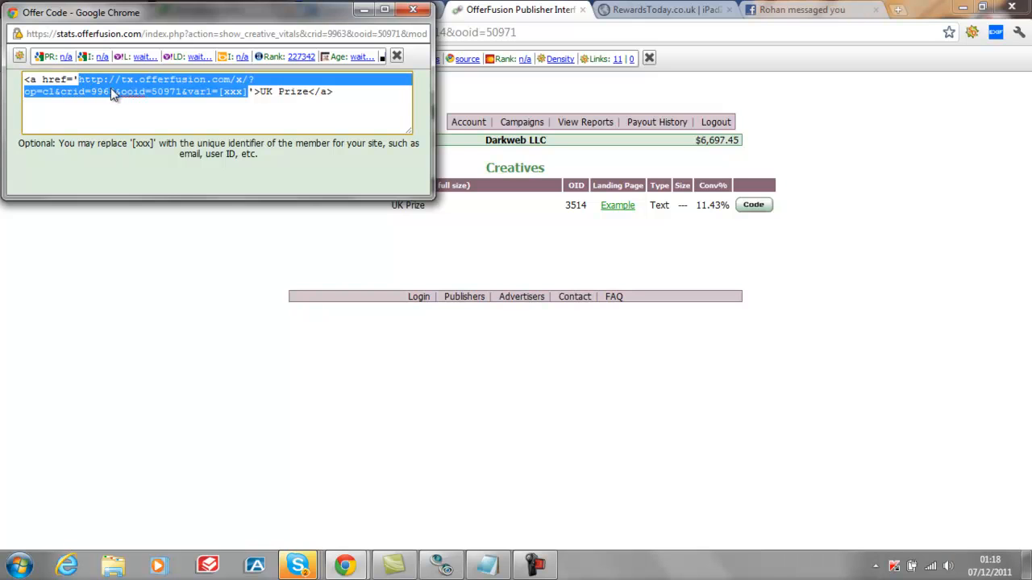
{"action": "right_click", "coordinate": [110, 83]}
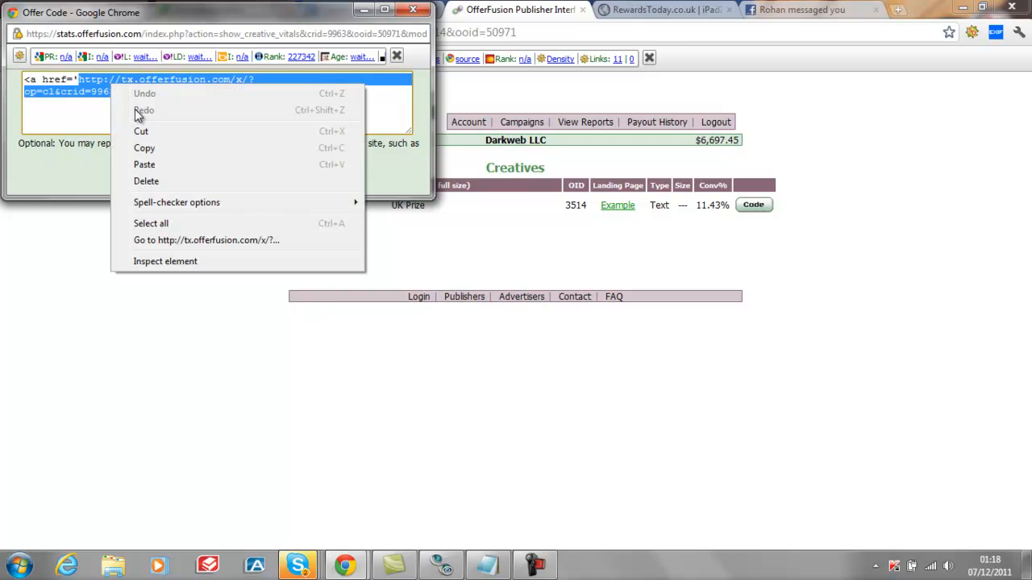
{"action": "left_click", "coordinate": [151, 148]}
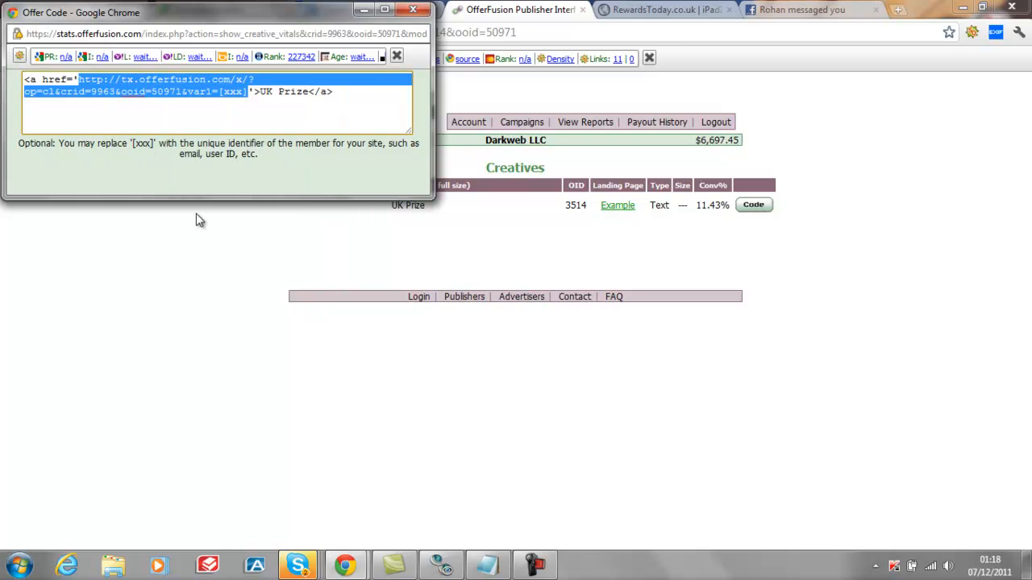
Paste the tracking URL into Notepad and replace its [xxx] placeholder with {transaction_id}
{"action": "left_click", "coordinate": [487, 565]}
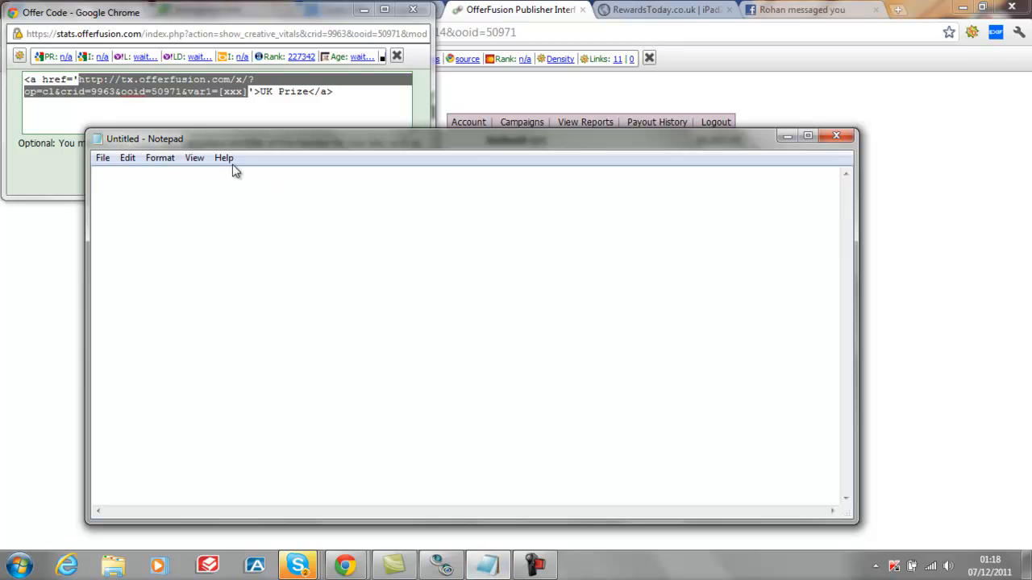
{"action": "right_click", "coordinate": [95, 173]}
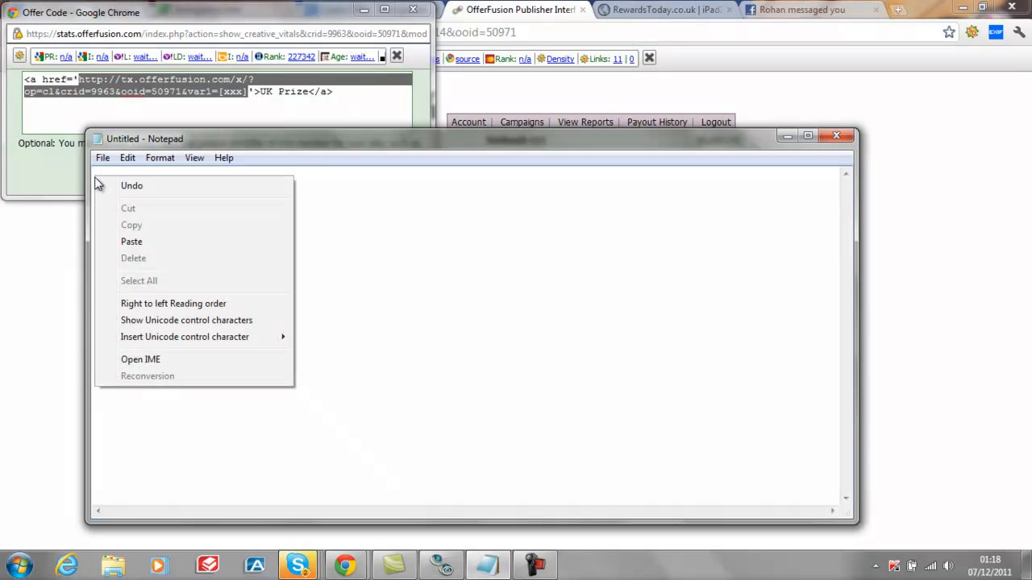
{"action": "left_click", "coordinate": [136, 239]}
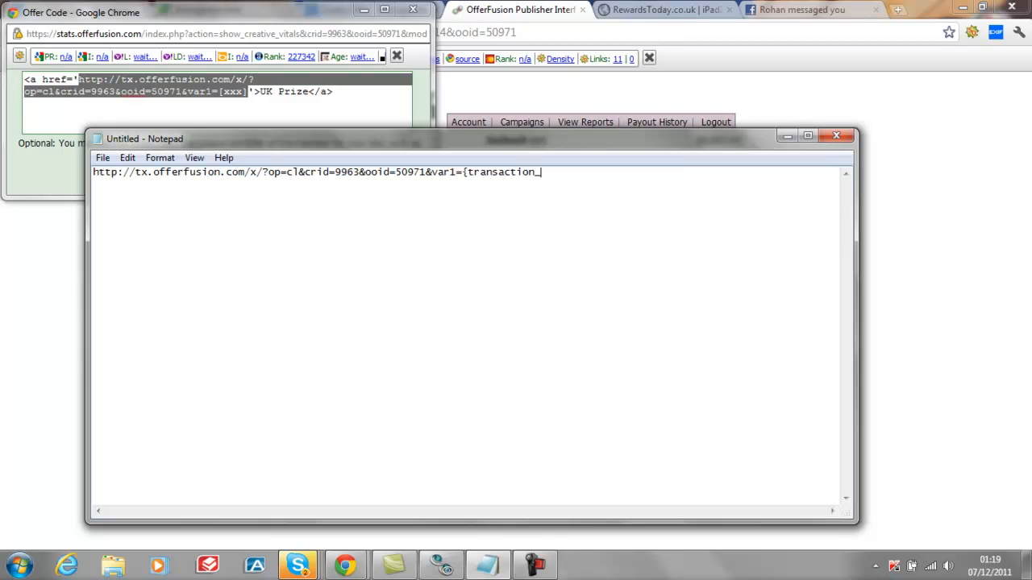
{"action": "type", "text": "}"}
Copy the edited tracking URL, minimize Notepad and close the Offer Code window
{"action": "left_click_drag", "start_coordinate": [565, 173], "coordinate": [93, 162]}
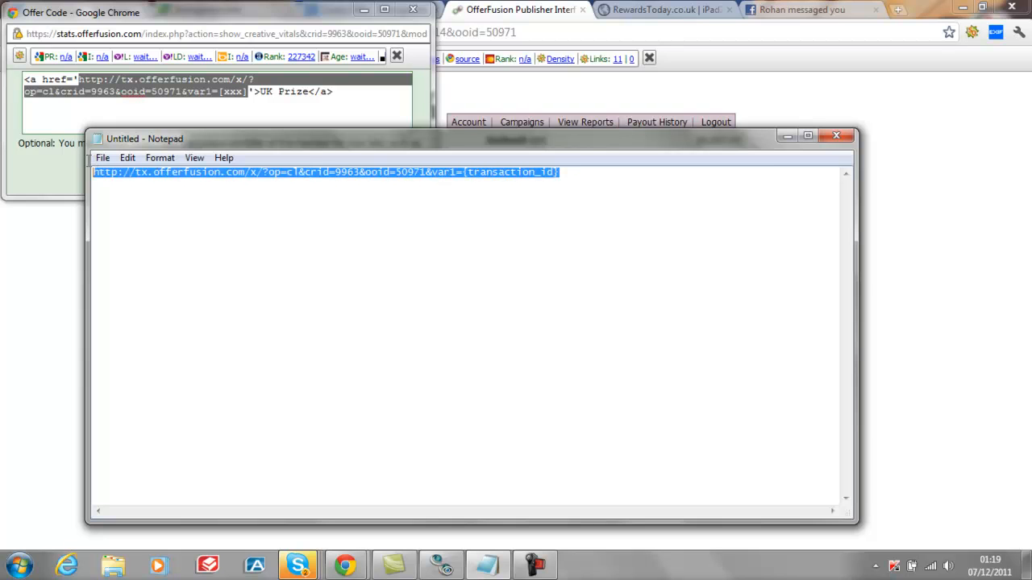
{"action": "right_click", "coordinate": [153, 174]}
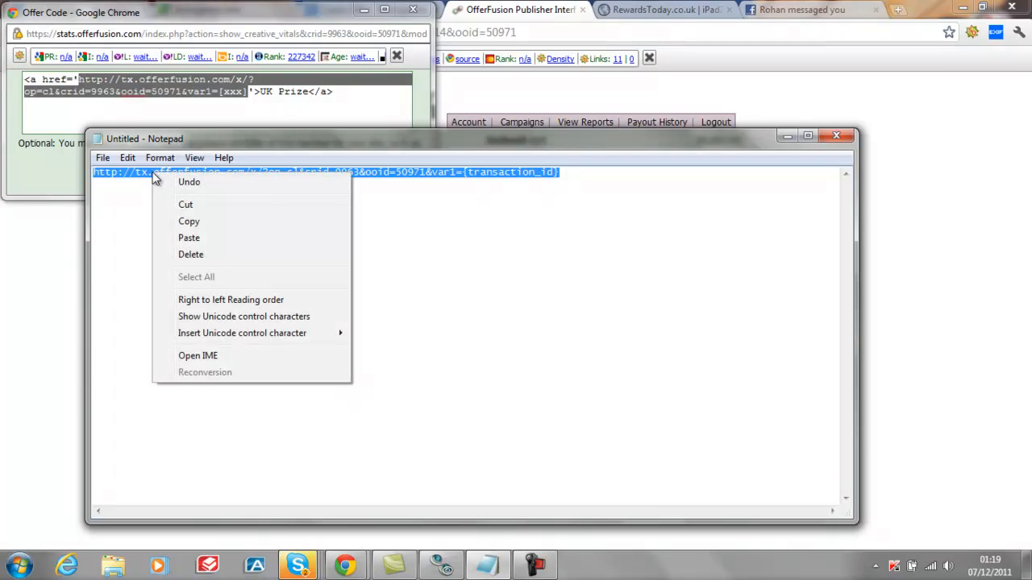
{"action": "left_click", "coordinate": [202, 222]}
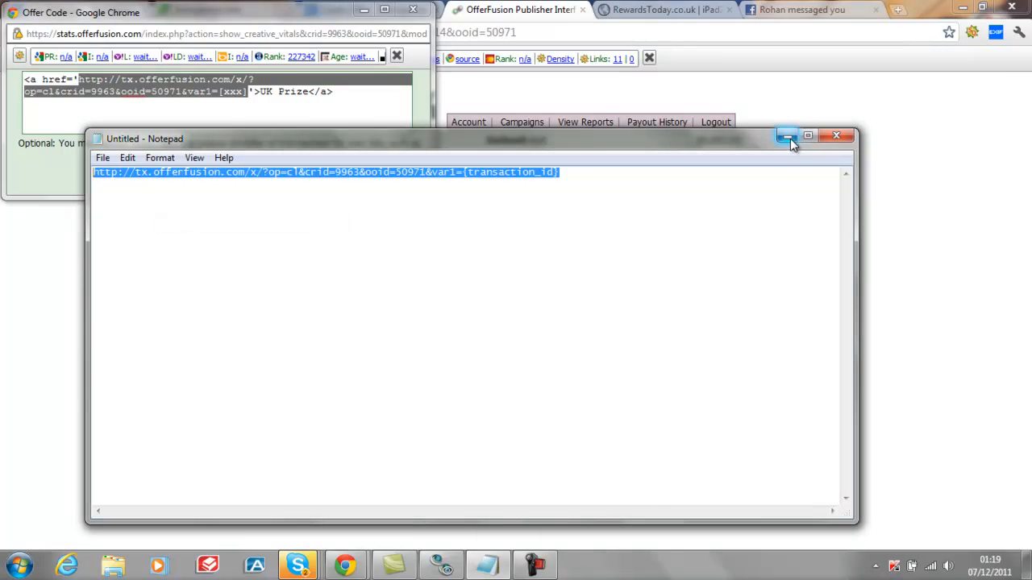
{"action": "left_click", "coordinate": [789, 137]}
{"action": "left_click", "coordinate": [413, 8]}
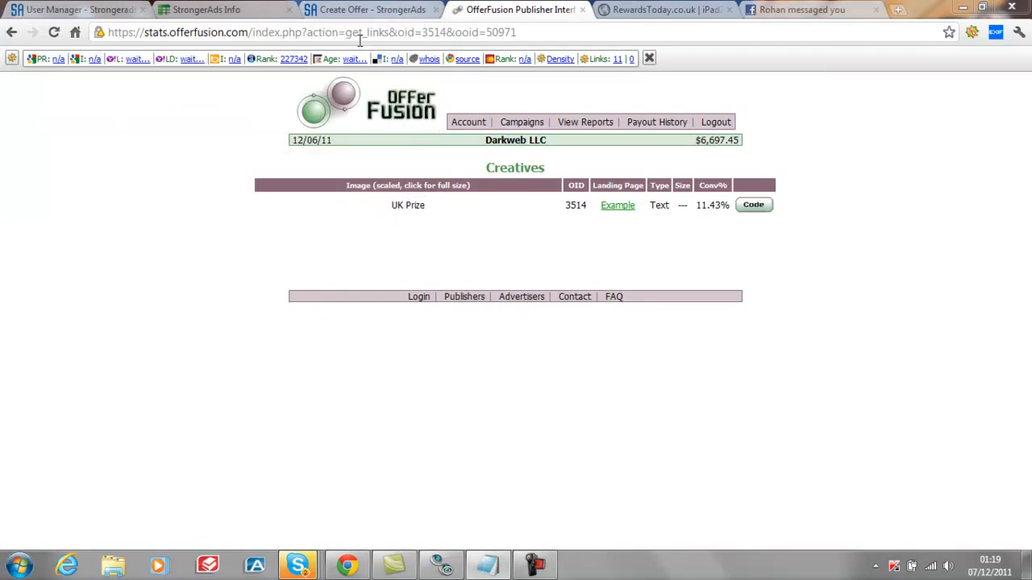
Return to the StrongerAds Create Offer form and paste the edited tracking URL as the Default Offer URL
{"action": "left_click", "coordinate": [355, 10]}
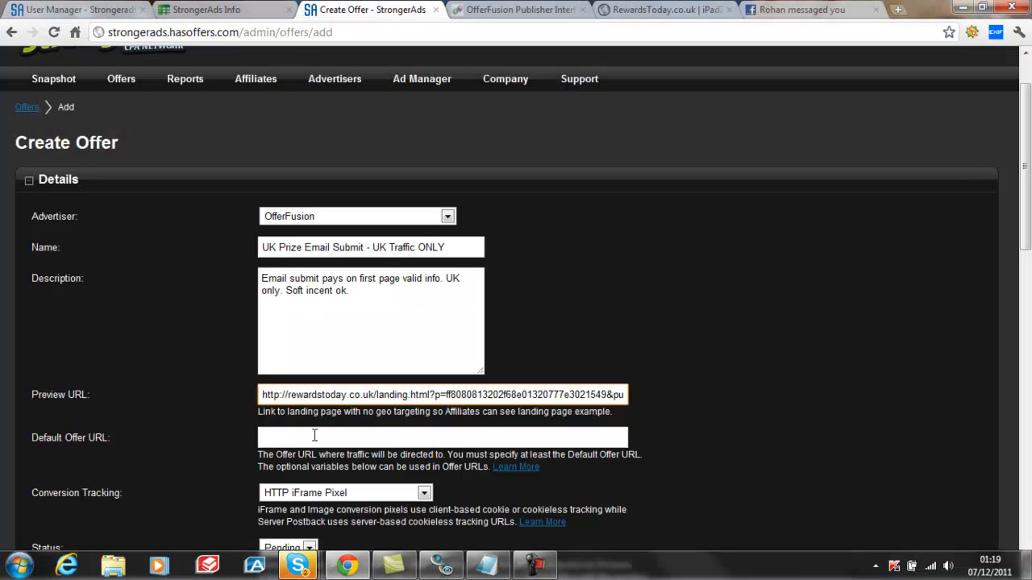
{"action": "left_click", "coordinate": [264, 436]}
{"action": "right_click", "coordinate": [264, 436]}
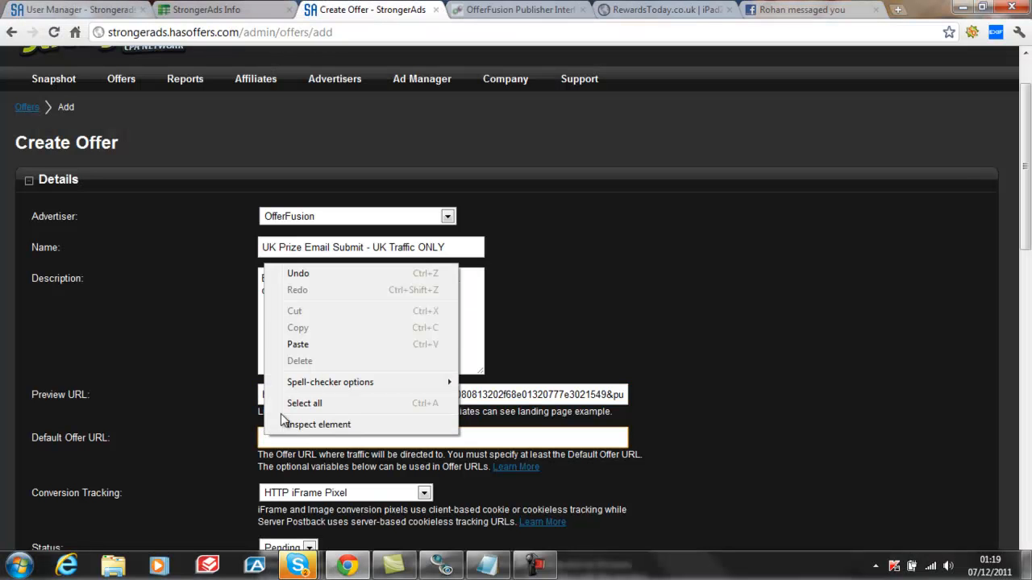
{"action": "left_click", "coordinate": [305, 342]}
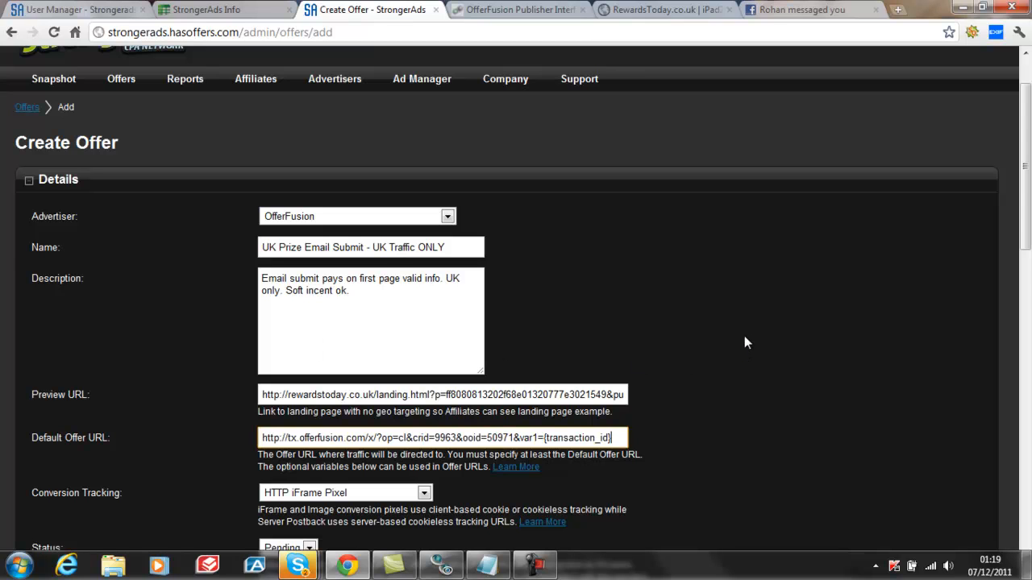
Expand the help on optional Offer URL variables and examine the explanation of {transaction_id}
{"action": "scroll", "coordinate": [748, 322], "scroll_direction": "down", "scroll_amount": 2}
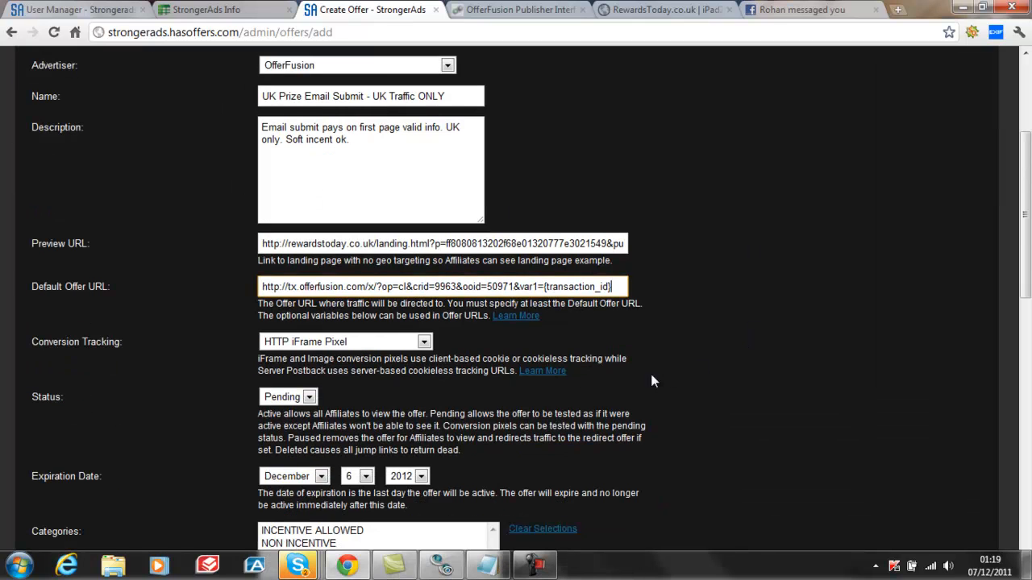
{"action": "left_click", "coordinate": [520, 317]}
{"action": "scroll", "coordinate": [820, 356], "scroll_direction": "down", "scroll_amount": 2}
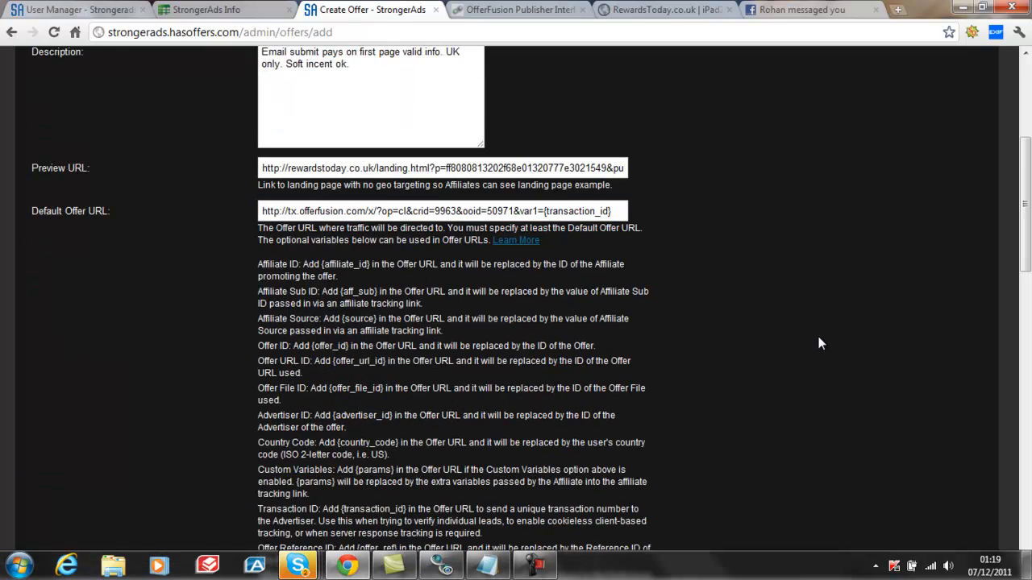
{"action": "scroll", "coordinate": [817, 339], "scroll_direction": "down", "scroll_amount": 1}
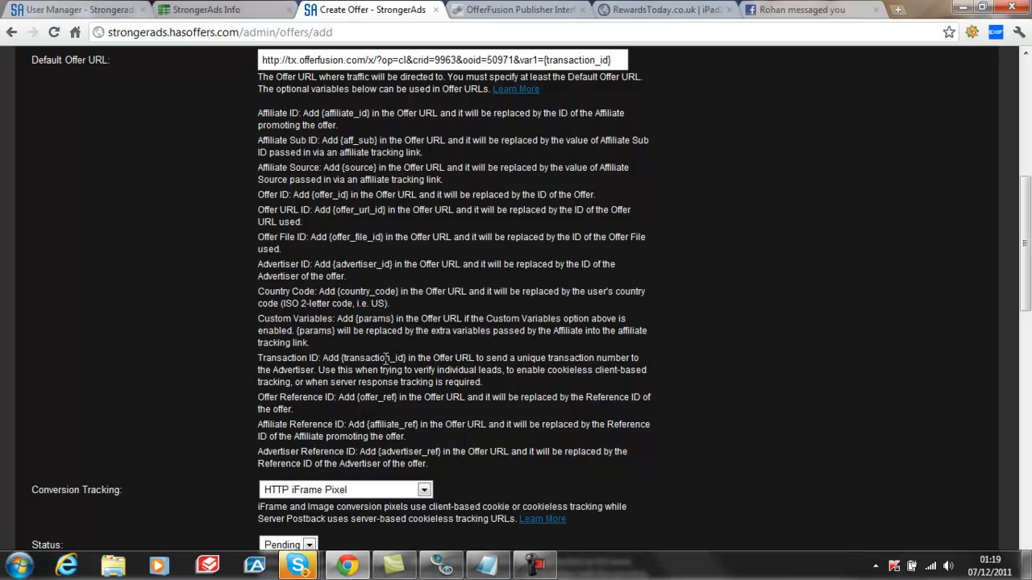
{"action": "left_click_drag", "start_coordinate": [409, 358], "coordinate": [360, 369]}
{"action": "left_click", "coordinate": [692, 381]}
Set the offer's conversion tracking to Server Postback w/ Transaction ID and its status to Active
{"action": "scroll", "coordinate": [789, 392], "scroll_direction": "down", "scroll_amount": 3}
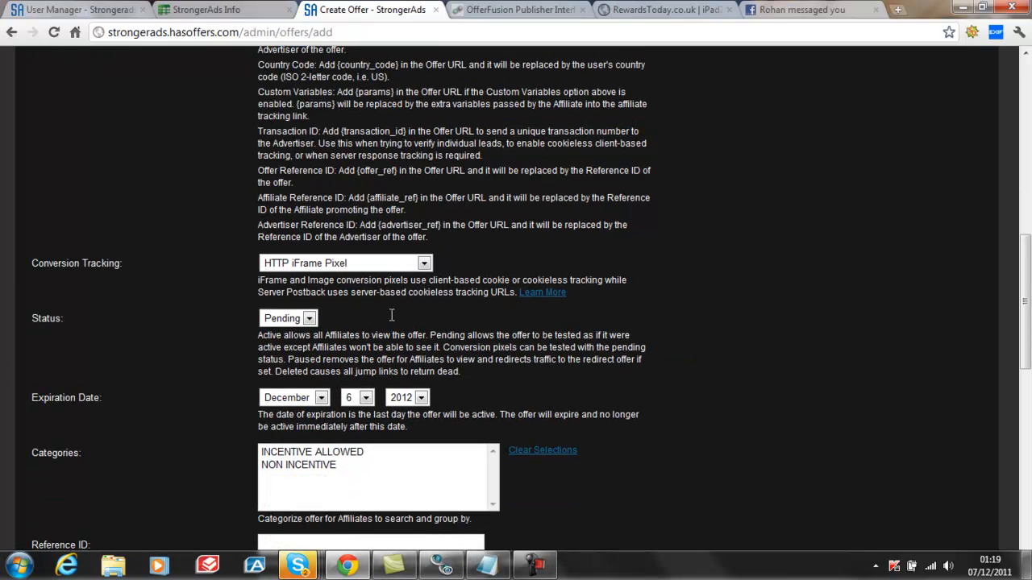
{"action": "left_click", "coordinate": [425, 264]}
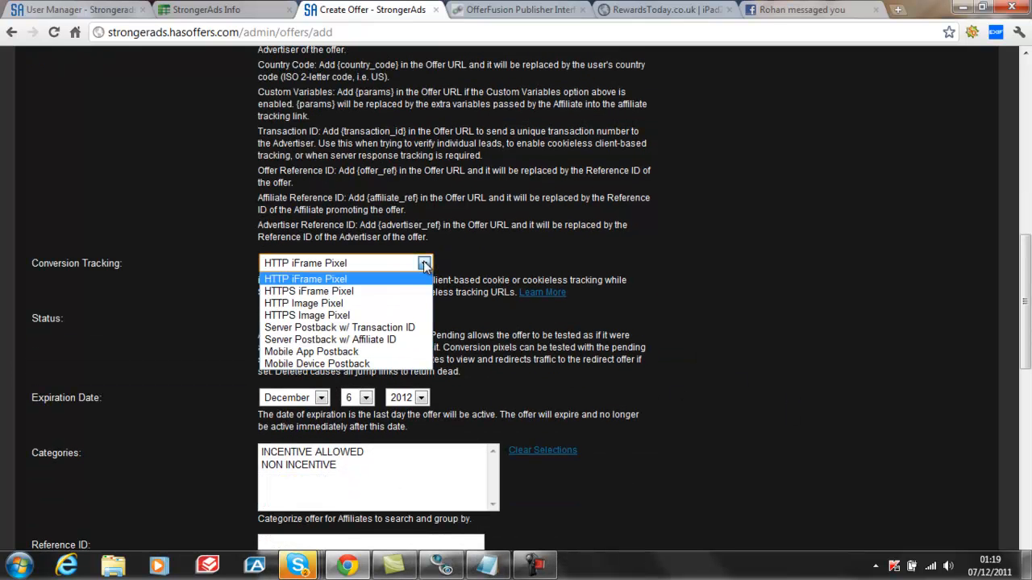
{"action": "left_click", "coordinate": [397, 327]}
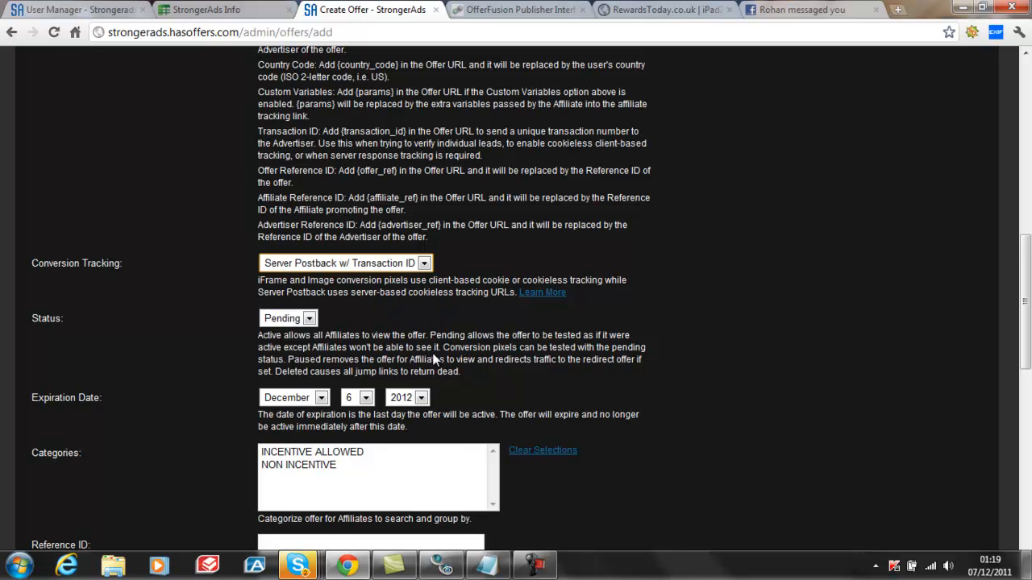
{"action": "left_click", "coordinate": [310, 320]}
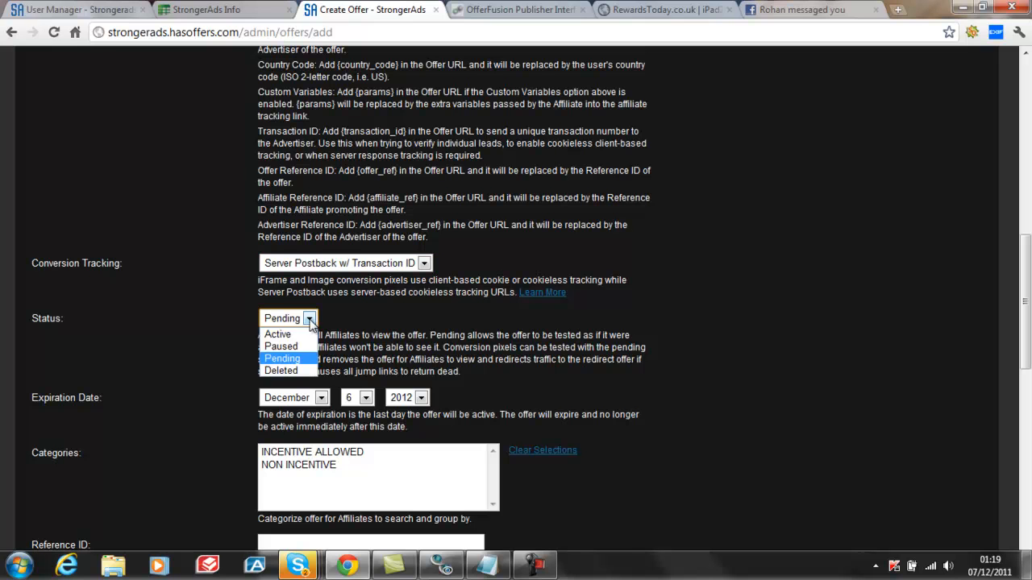
{"action": "left_click", "coordinate": [304, 336]}
{"action": "scroll", "coordinate": [724, 339], "scroll_direction": "down", "scroll_amount": 2}
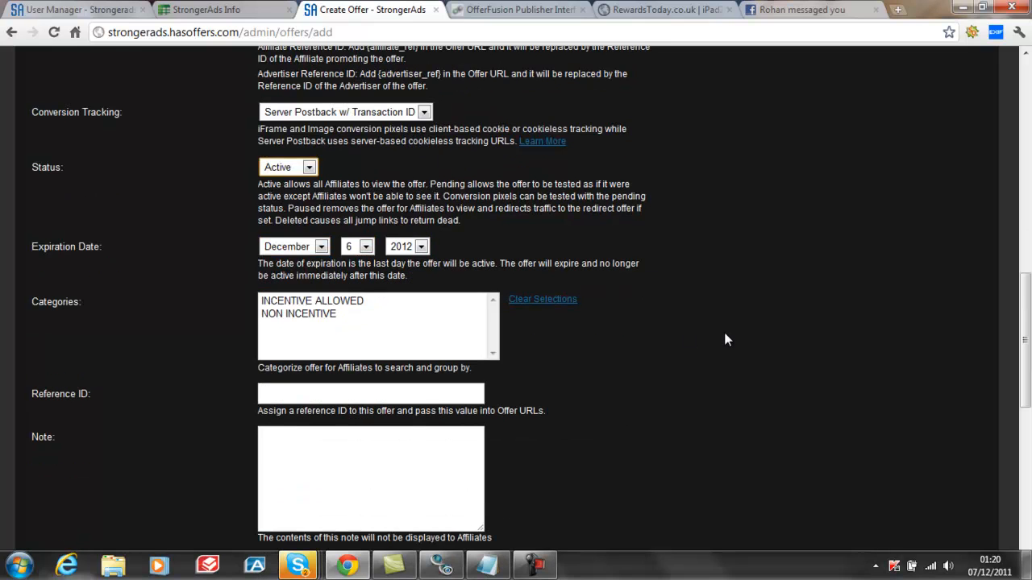
{"action": "left_click", "coordinate": [329, 314]}
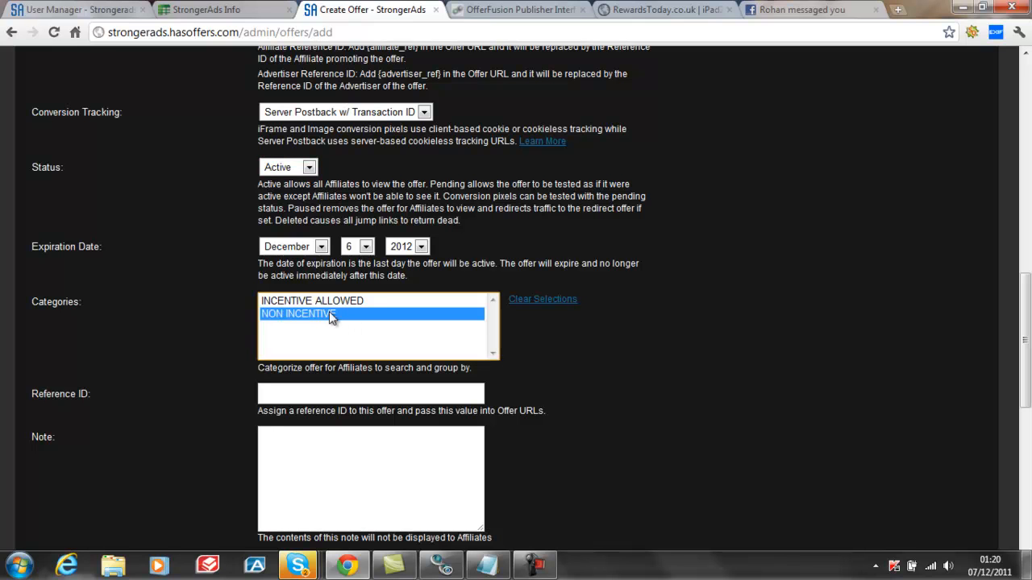
{"action": "left_click", "coordinate": [527, 300]}
Copy the UK Prize creative's OID 3514 from OfferFusion into the StrongerAds offer's Reference ID
{"action": "scroll", "coordinate": [694, 357], "scroll_direction": "down", "scroll_amount": 1}
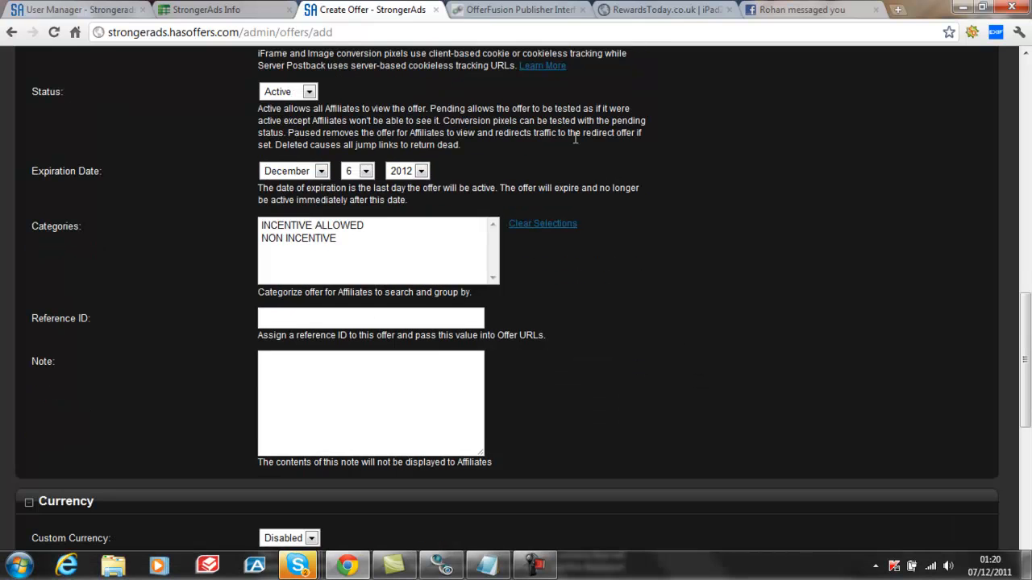
{"action": "left_click", "coordinate": [525, 10]}
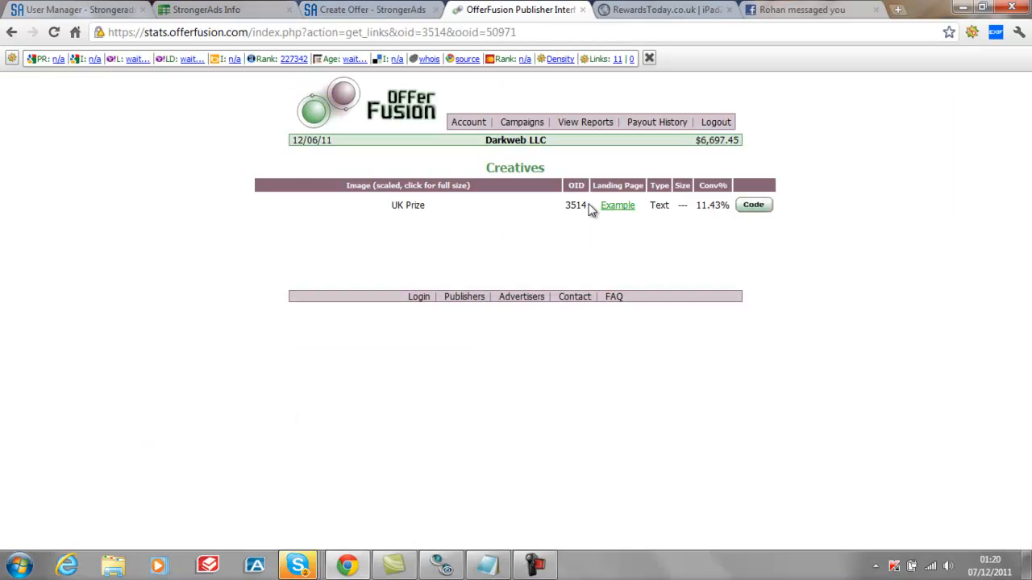
{"action": "left_click_drag", "start_coordinate": [588, 207], "coordinate": [567, 205]}
{"action": "right_click", "coordinate": [567, 207]}
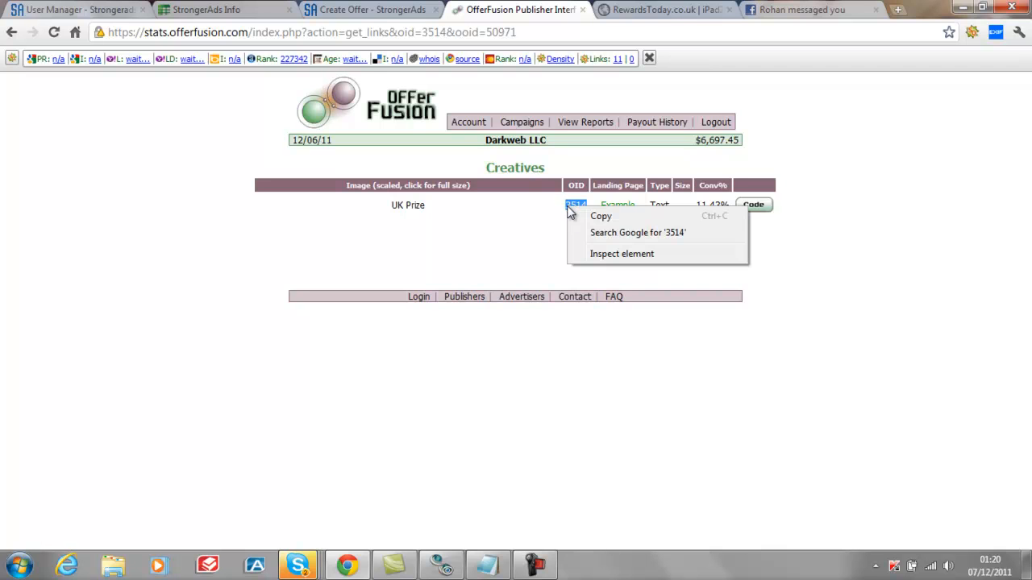
{"action": "left_click", "coordinate": [601, 218]}
{"action": "left_click", "coordinate": [367, 10]}
{"action": "left_click", "coordinate": [263, 319]}
{"action": "right_click", "coordinate": [263, 319]}
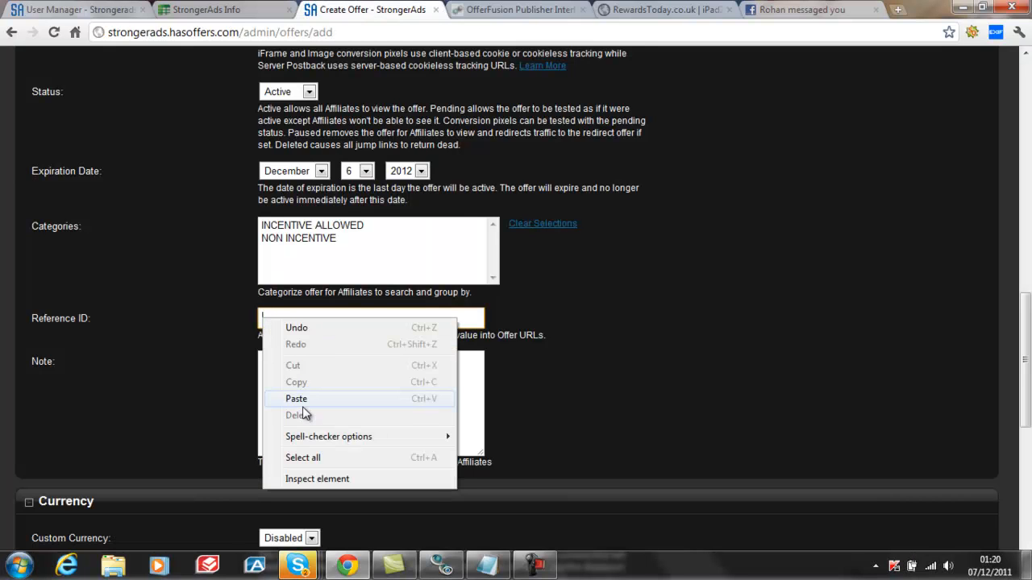
{"action": "left_click", "coordinate": [305, 402]}
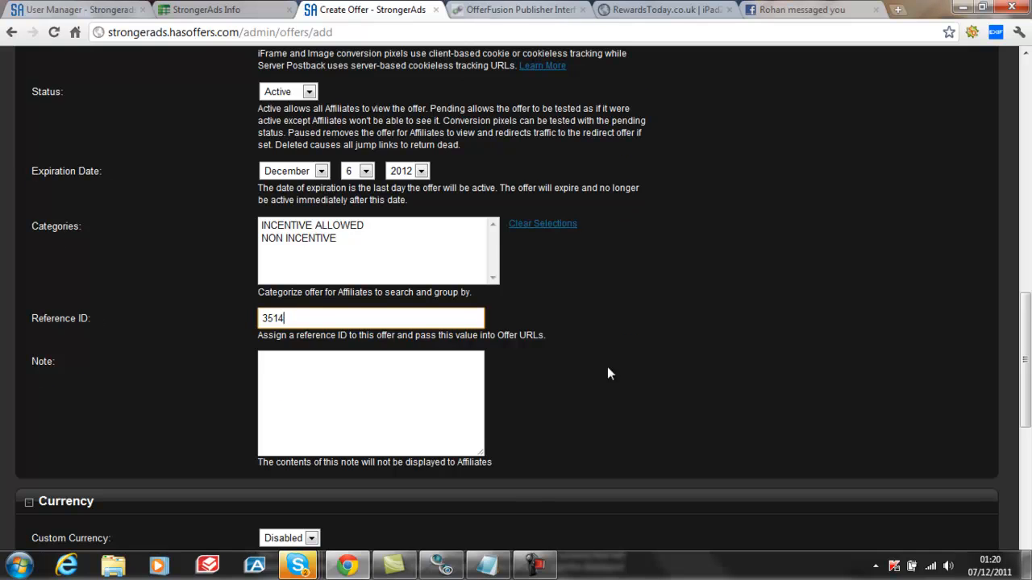
{"action": "scroll", "coordinate": [603, 363], "scroll_direction": "up", "scroll_amount": 8}
{"action": "scroll", "coordinate": [612, 342], "scroll_direction": "up", "scroll_amount": 3}
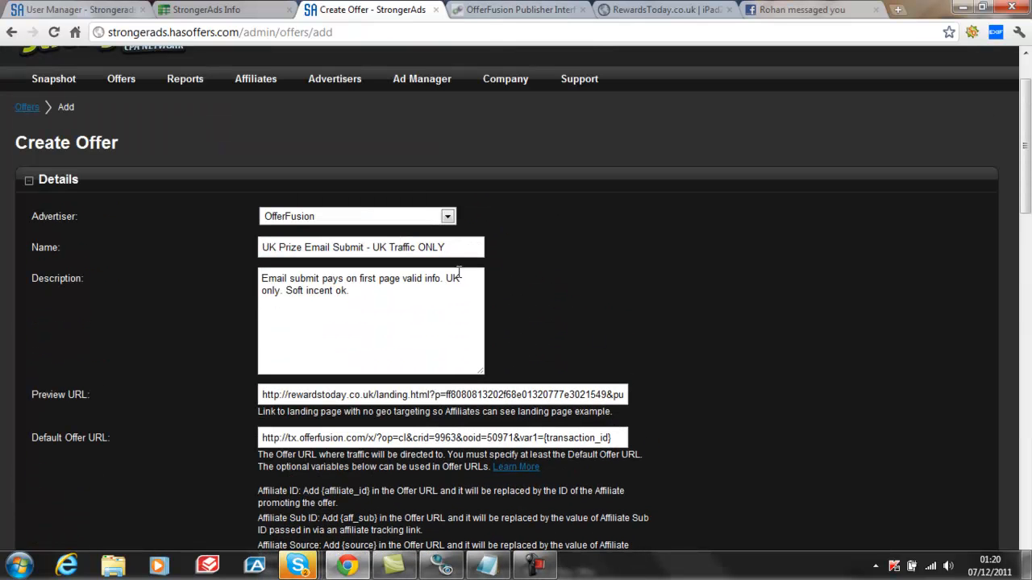
Look up the UK Prize Email Submit payout in OfferFusion's offer list for the new offer's revenue and payout settings
{"action": "left_click", "coordinate": [491, 10]}
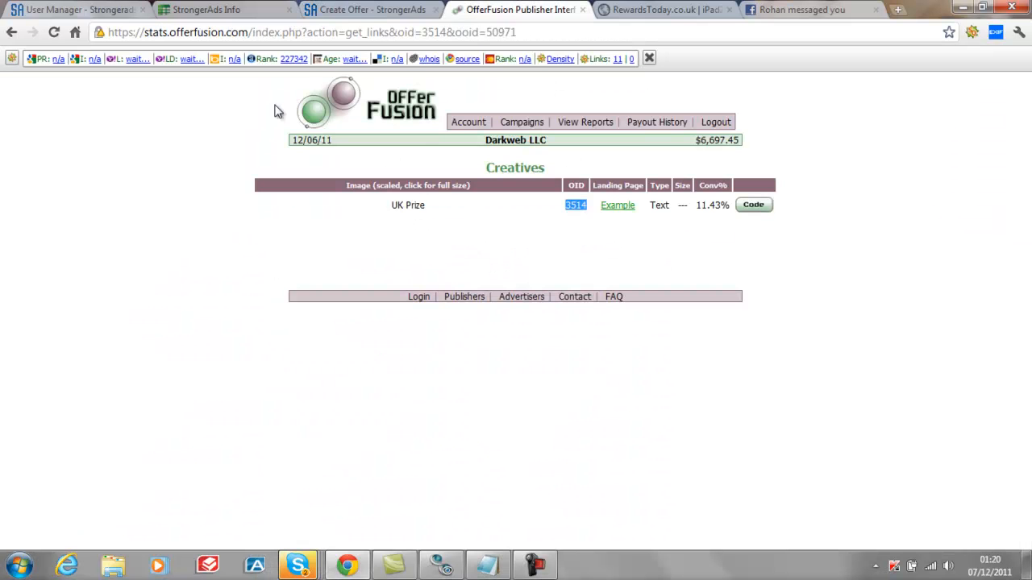
{"action": "left_click", "coordinate": [10, 32]}
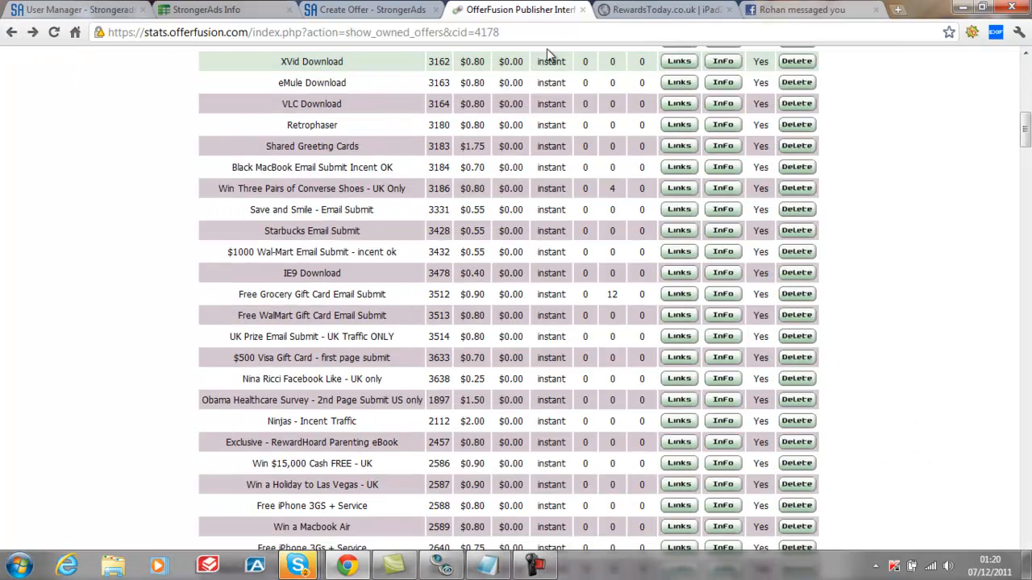
{"action": "left_click", "coordinate": [379, 9]}
{"action": "scroll", "coordinate": [711, 290], "scroll_direction": "down", "scroll_amount": 10}
{"action": "scroll", "coordinate": [713, 278], "scroll_direction": "down", "scroll_amount": 5}
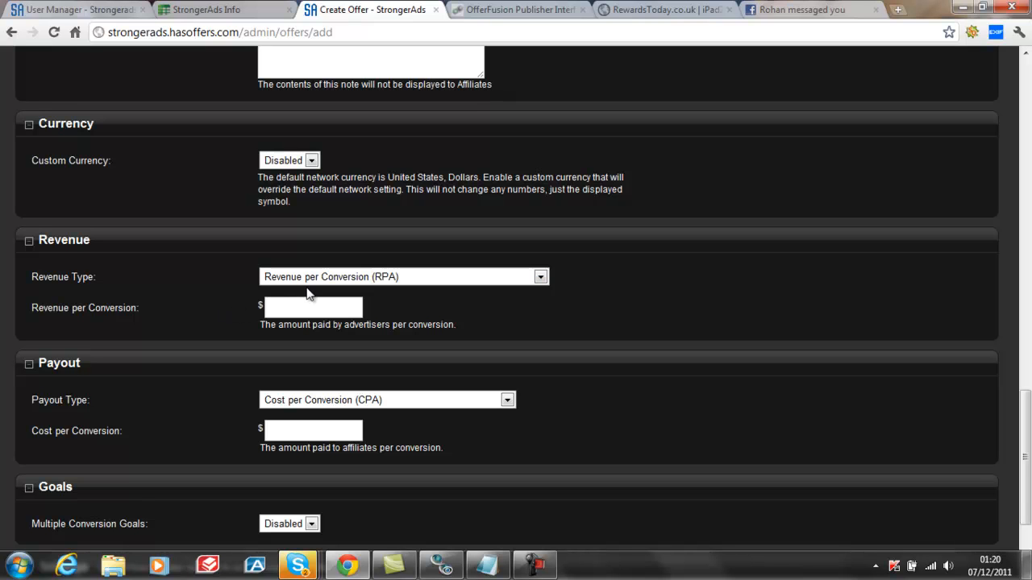
{"action": "left_click", "coordinate": [505, 12]}
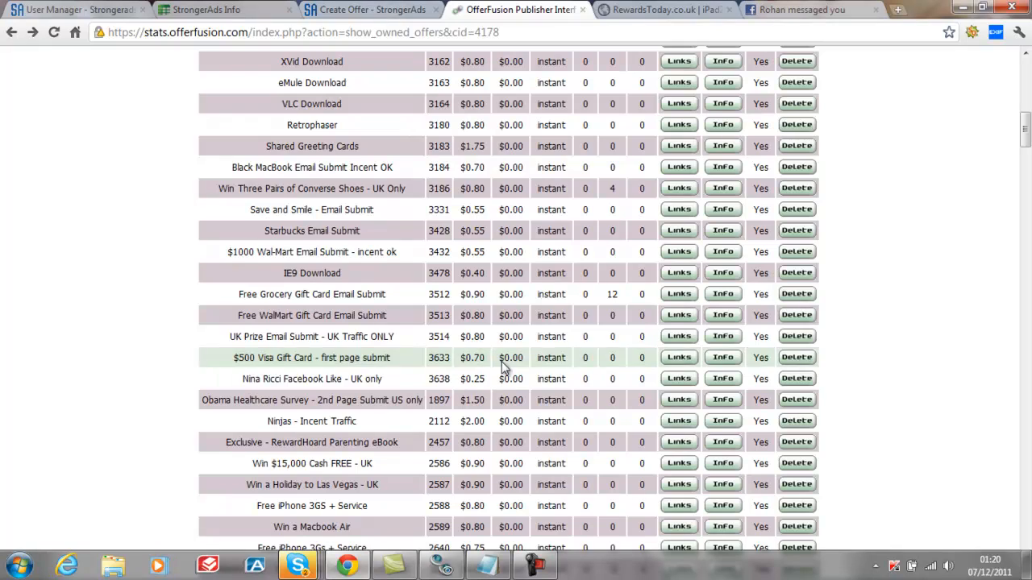
Return to the StrongerAds Create Offer form and enter 0.80 as the Cost per Conversion
{"action": "left_click", "coordinate": [359, 11]}
{"action": "left_click", "coordinate": [273, 433]}
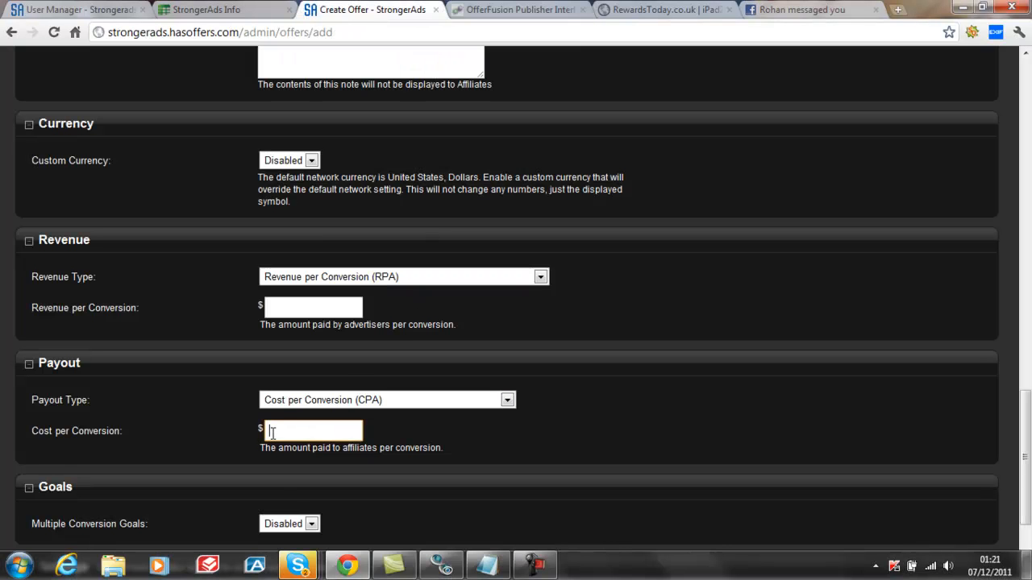
{"action": "type", "text": "0."}
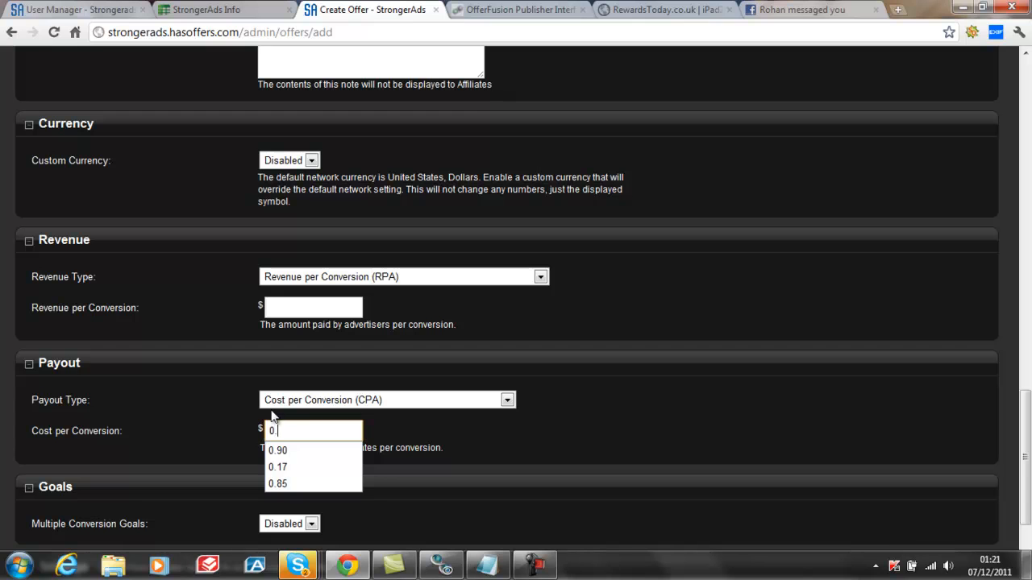
{"action": "type", "text": "80"}
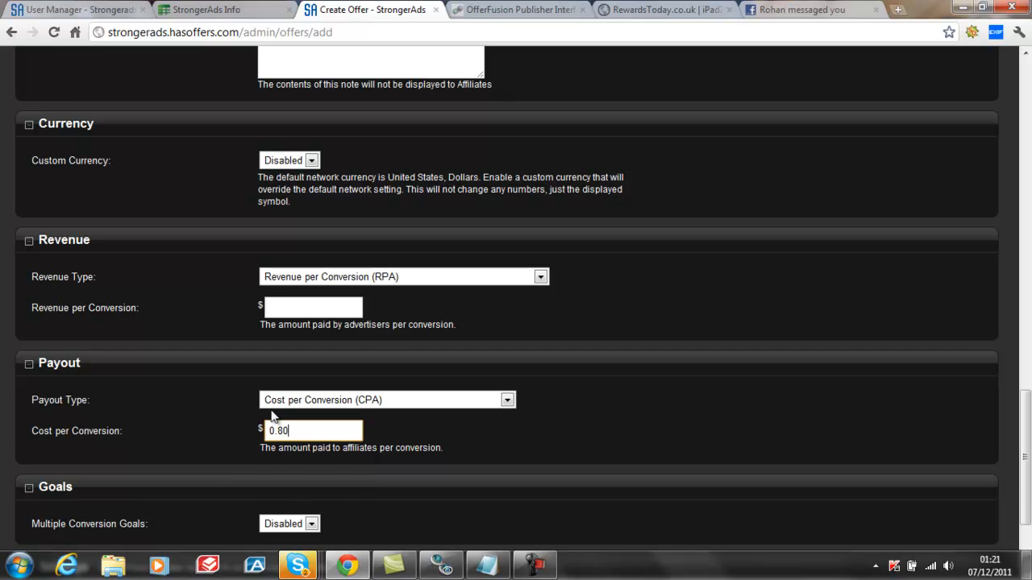
{"action": "scroll", "coordinate": [705, 247], "scroll_direction": "down", "scroll_amount": 2}
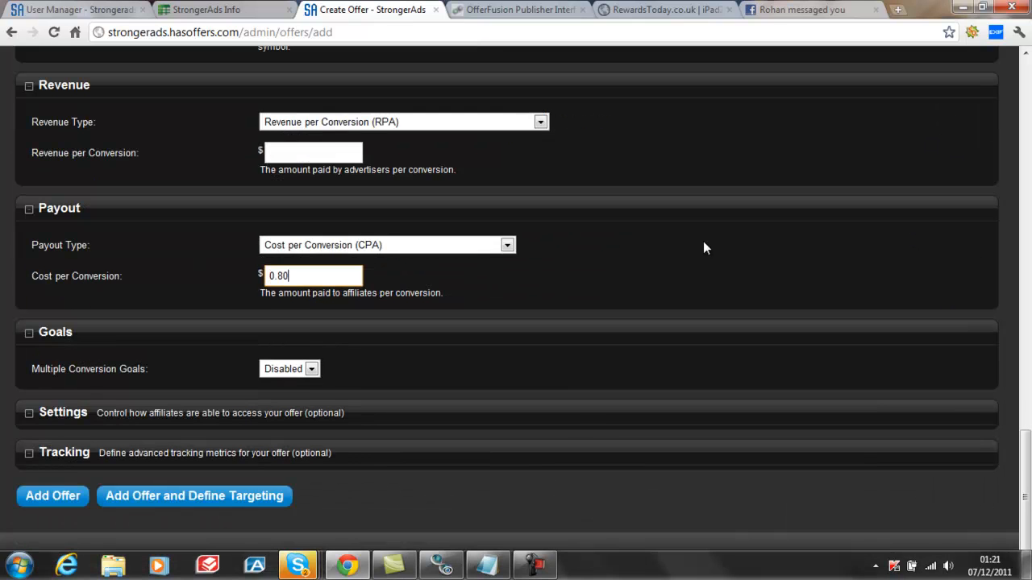
Open Calculator and work out 15% of 0.80 as the network's margin
{"action": "left_click", "coordinate": [20, 564]}
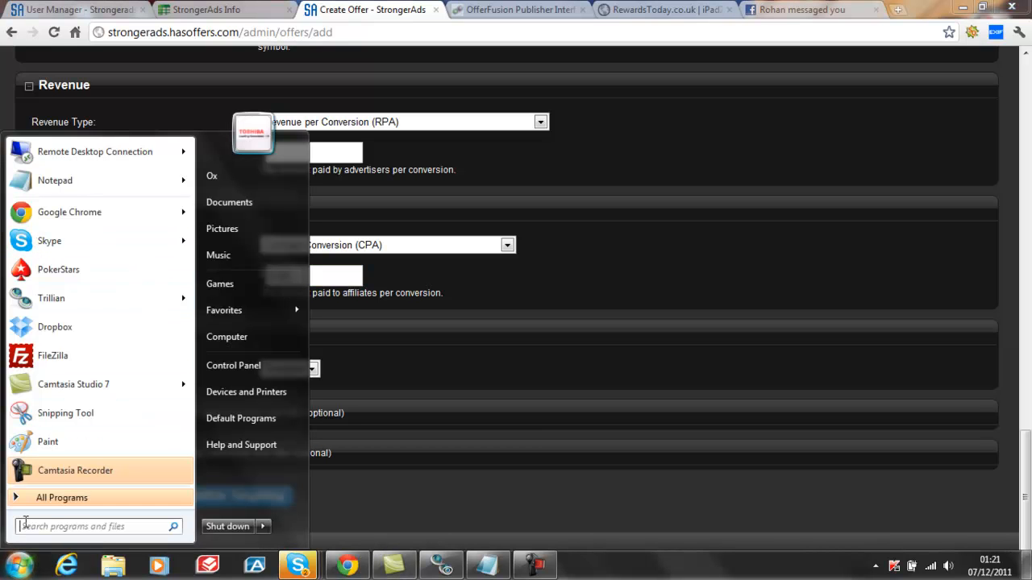
{"action": "type", "text": "ca"}
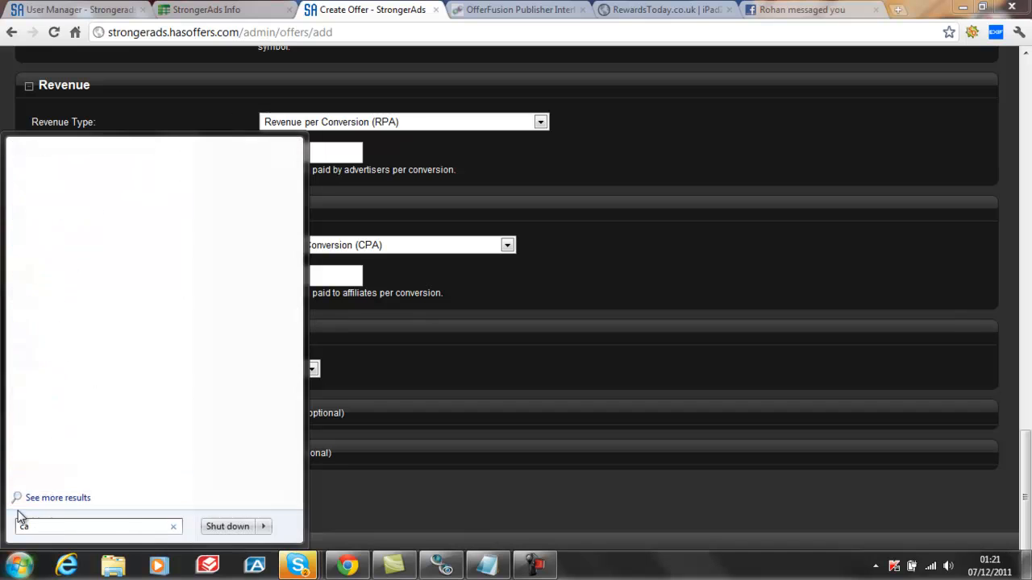
{"action": "type", "text": "lc"}
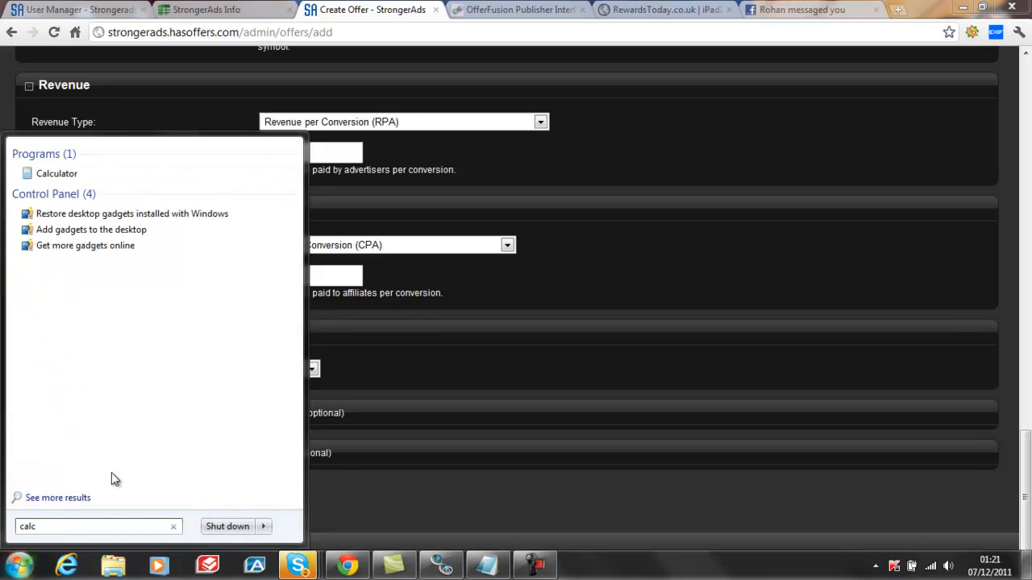
{"action": "left_click", "coordinate": [48, 173]}
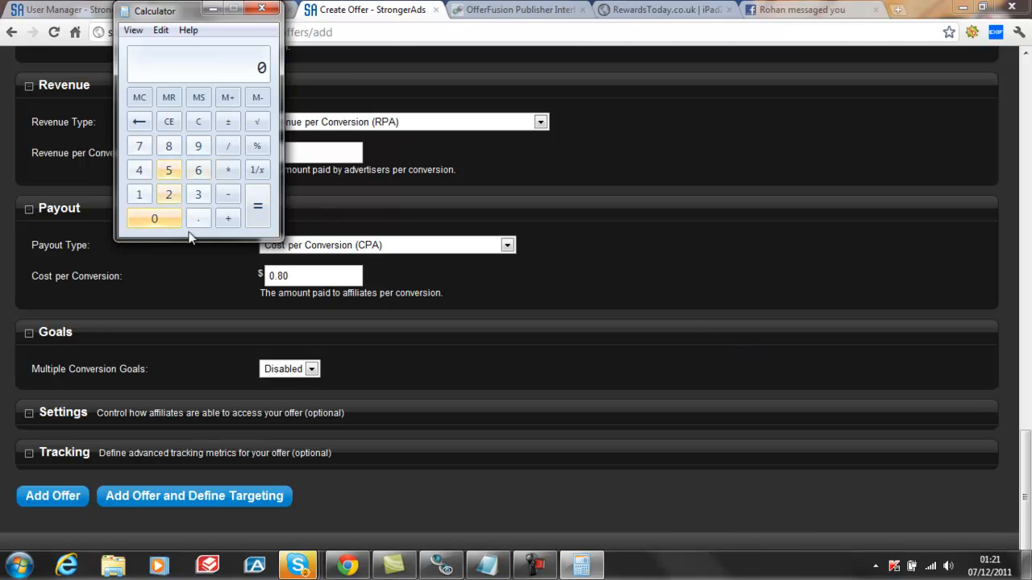
{"action": "left_click", "coordinate": [199, 219]}
{"action": "left_click", "coordinate": [168, 146]}
{"action": "left_click", "coordinate": [160, 216]}
{"action": "left_click", "coordinate": [228, 170]}
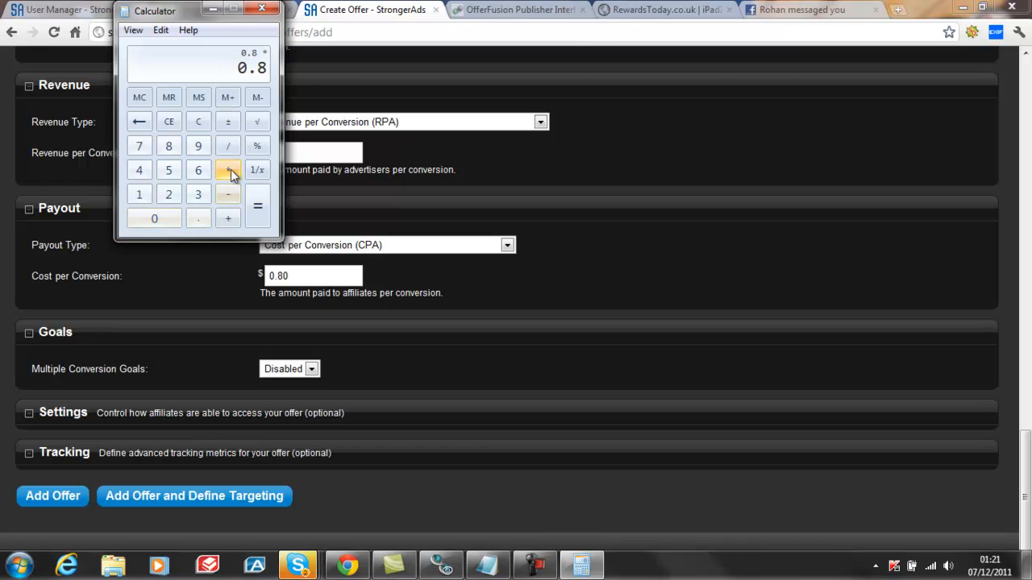
{"action": "left_click", "coordinate": [138, 194]}
{"action": "left_click", "coordinate": [168, 170]}
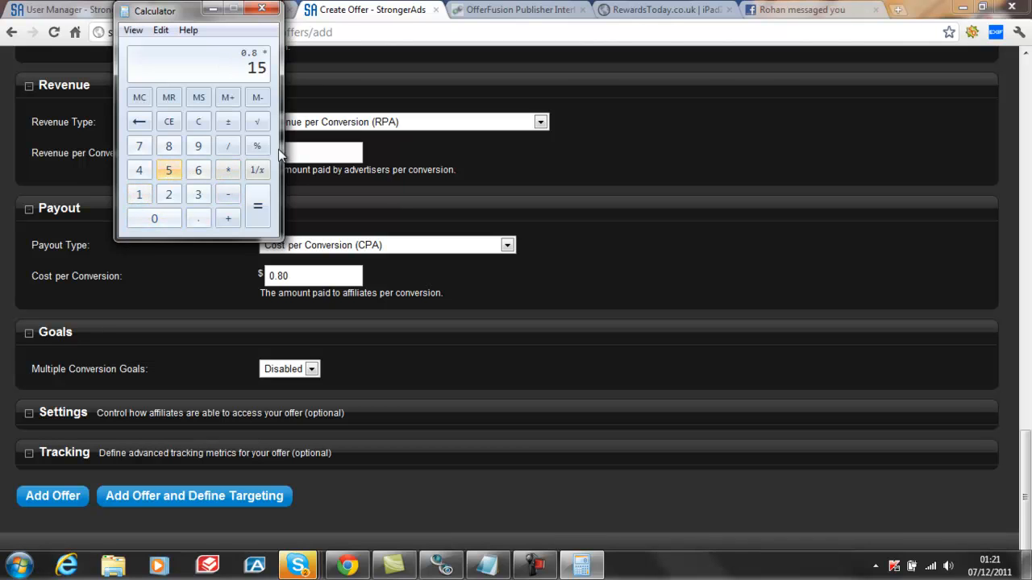
{"action": "left_click", "coordinate": [257, 146]}
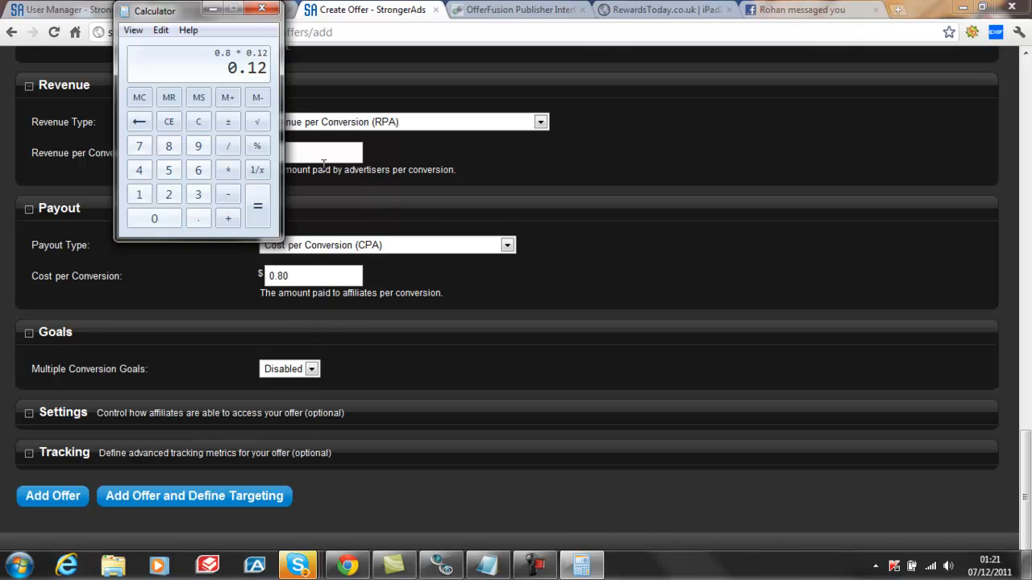
Set Revenue per Conversion to 0.80 and Cost per Conversion to 0.68, and add the offer, continuing to its targeting
{"action": "left_click", "coordinate": [539, 265]}
{"action": "left_click", "coordinate": [284, 153]}
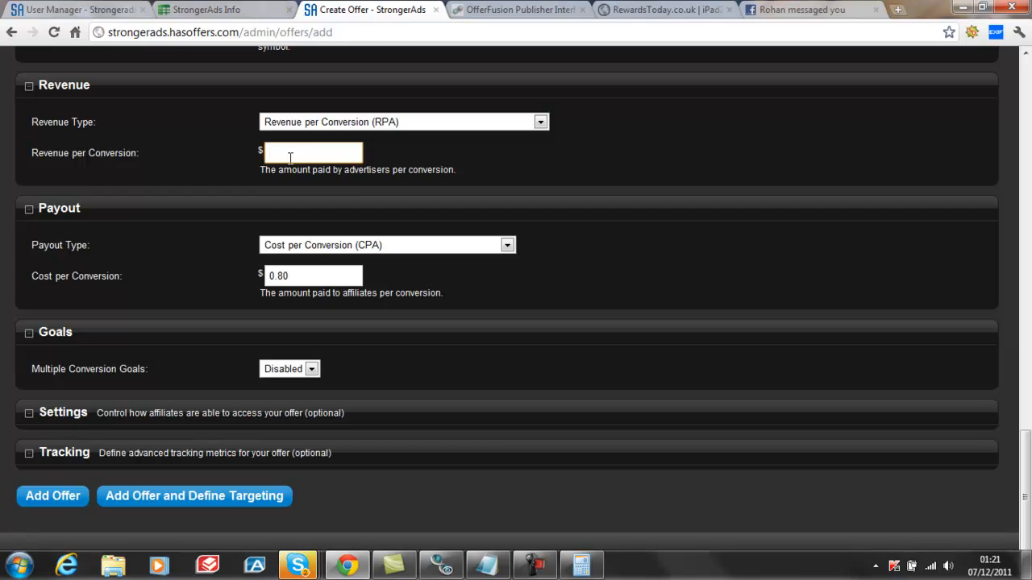
{"action": "type", "text": "0.8"}
{"action": "left_click", "coordinate": [292, 276]}
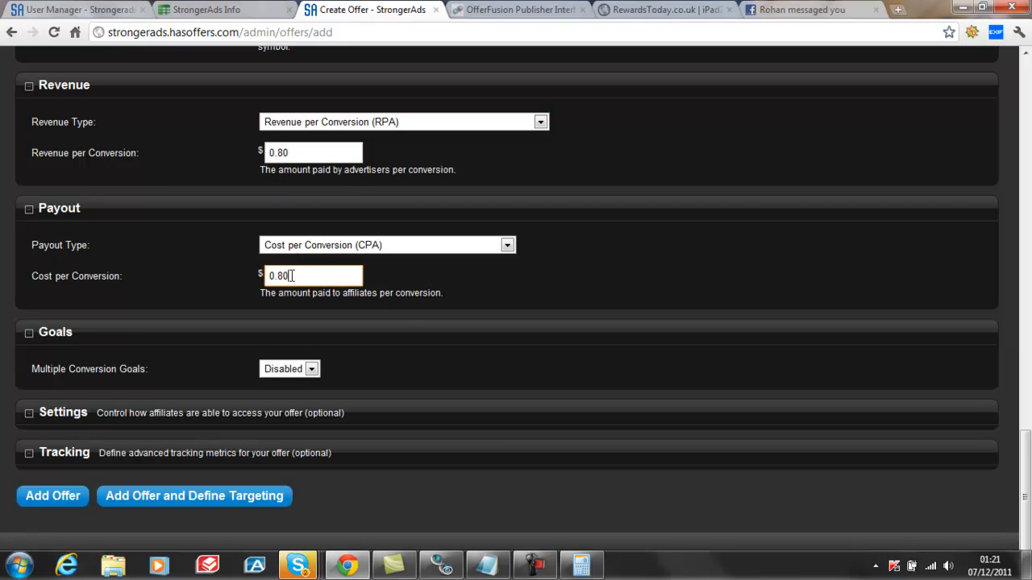
{"action": "key", "text": "BackSpace"}
{"action": "key", "text": "BackSpace"}
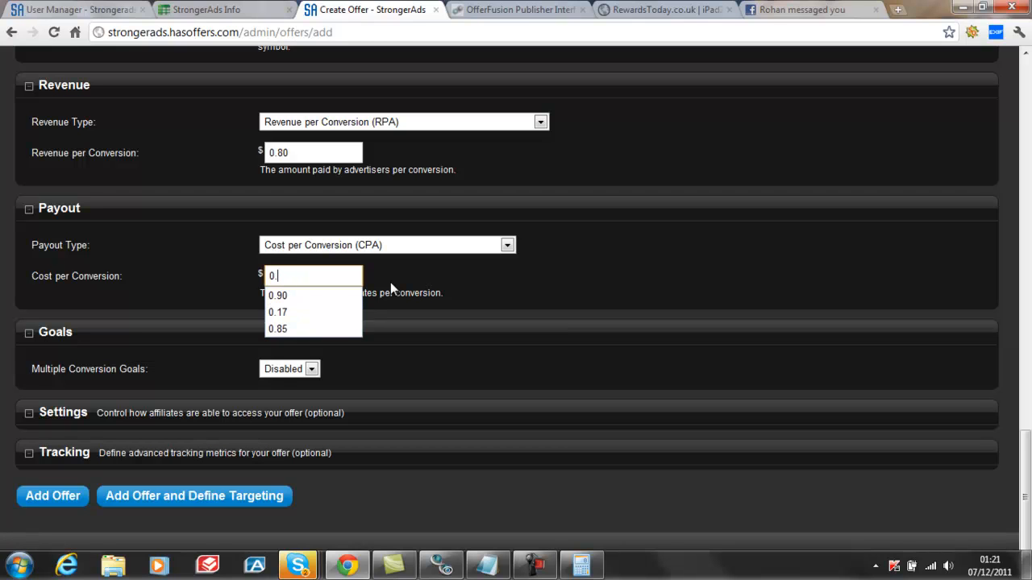
{"action": "type", "text": "68"}
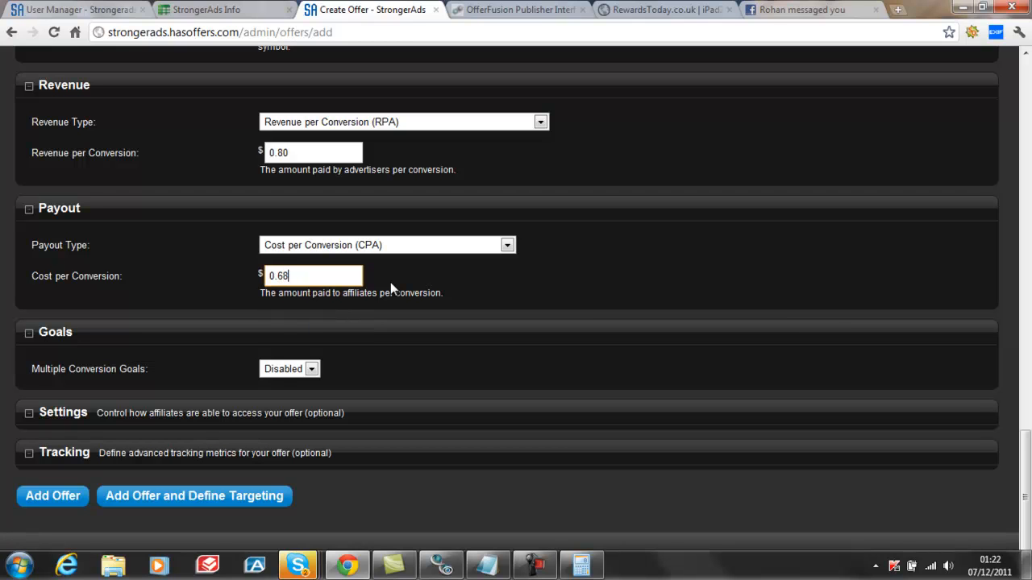
{"action": "left_click", "coordinate": [178, 497]}
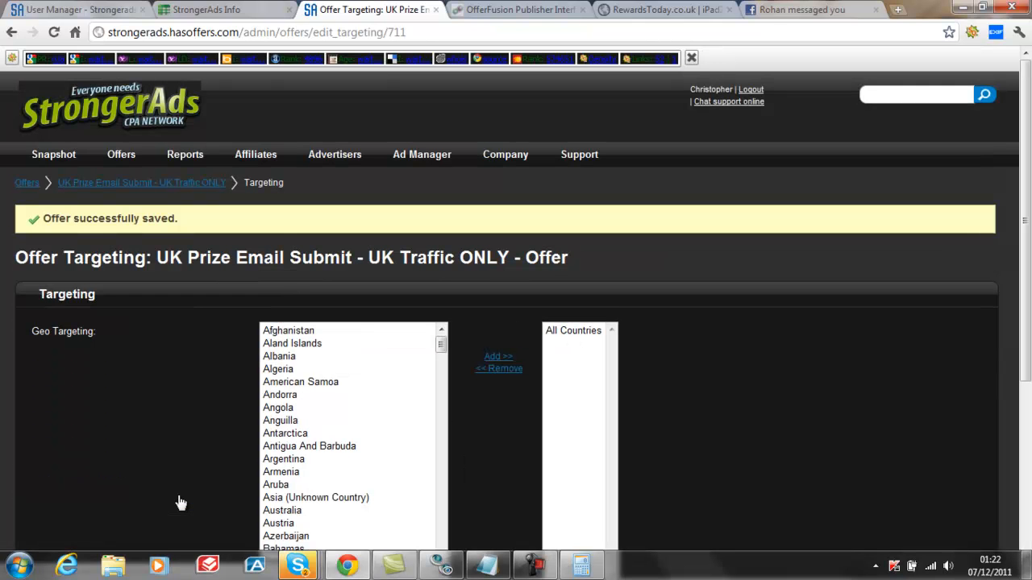
Add United Kingdom to the offer's geo targeting and save the targeting settings
{"action": "scroll", "coordinate": [721, 365], "scroll_direction": "down", "scroll_amount": 3}
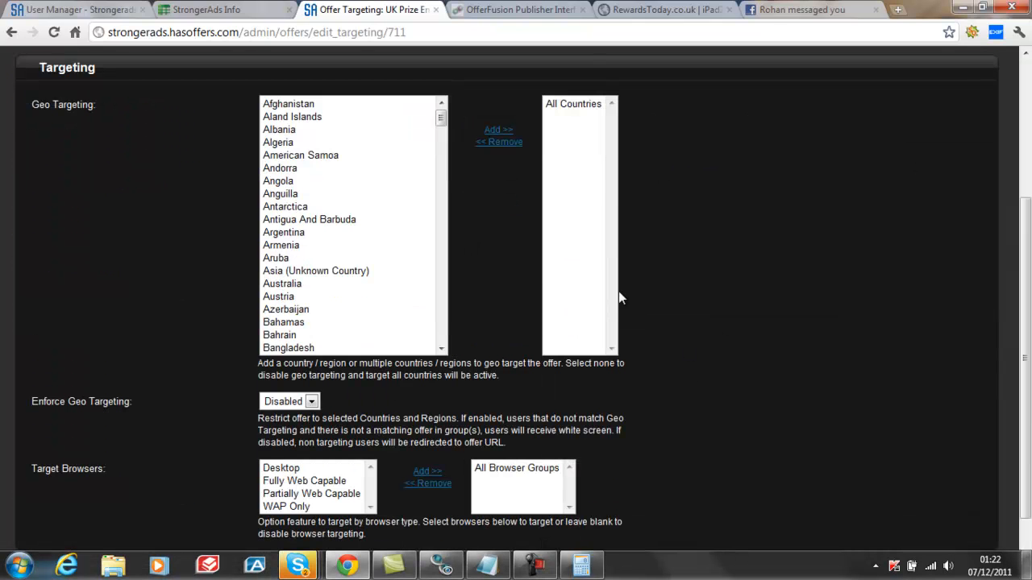
{"action": "left_click_drag", "start_coordinate": [439, 119], "coordinate": [442, 329]}
{"action": "left_click", "coordinate": [316, 311]}
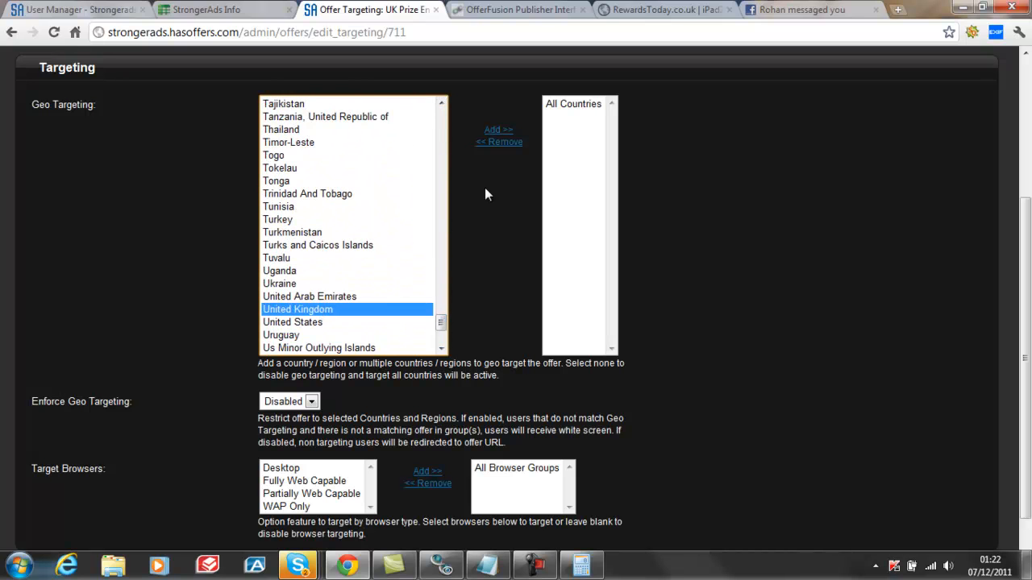
{"action": "left_click", "coordinate": [500, 132]}
{"action": "scroll", "coordinate": [223, 455], "scroll_direction": "down", "scroll_amount": 2}
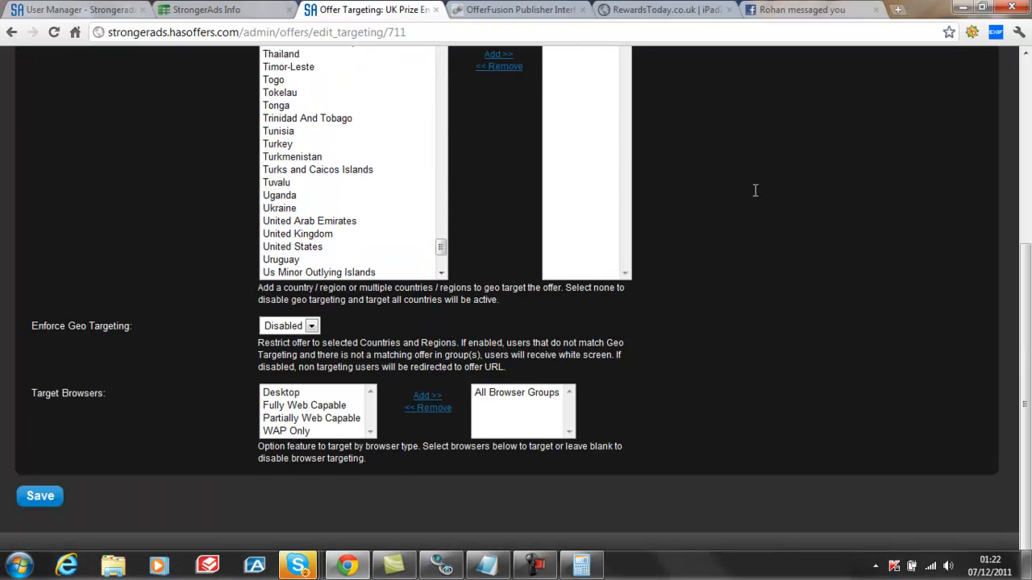
{"action": "scroll", "coordinate": [115, 512], "scroll_direction": "down", "scroll_amount": 1}
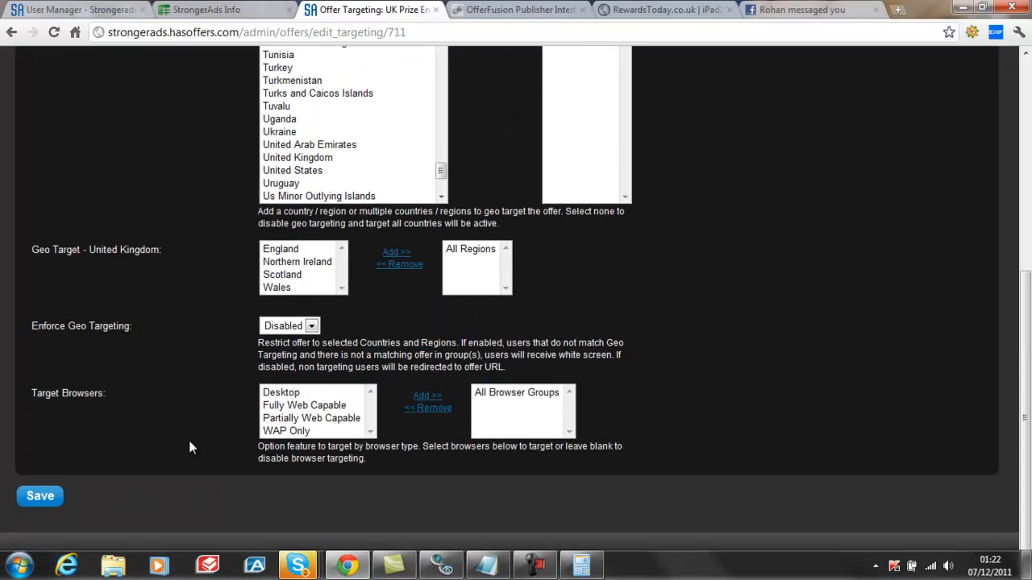
{"action": "left_click", "coordinate": [38, 497]}
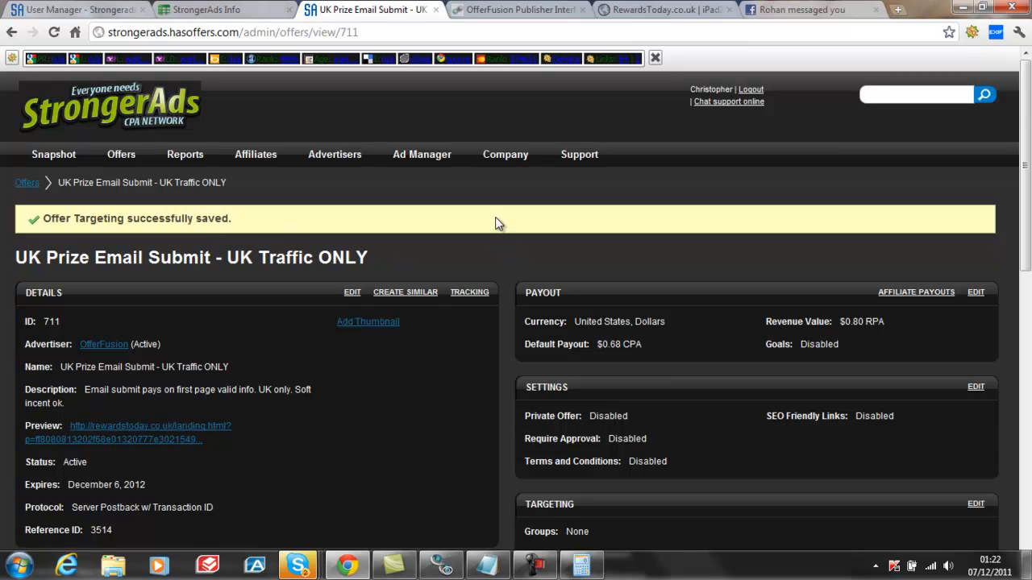
Open the new offer's advertiser conversion tracking and copy its full Postback URL
{"action": "scroll", "coordinate": [496, 224], "scroll_direction": "down", "scroll_amount": 2}
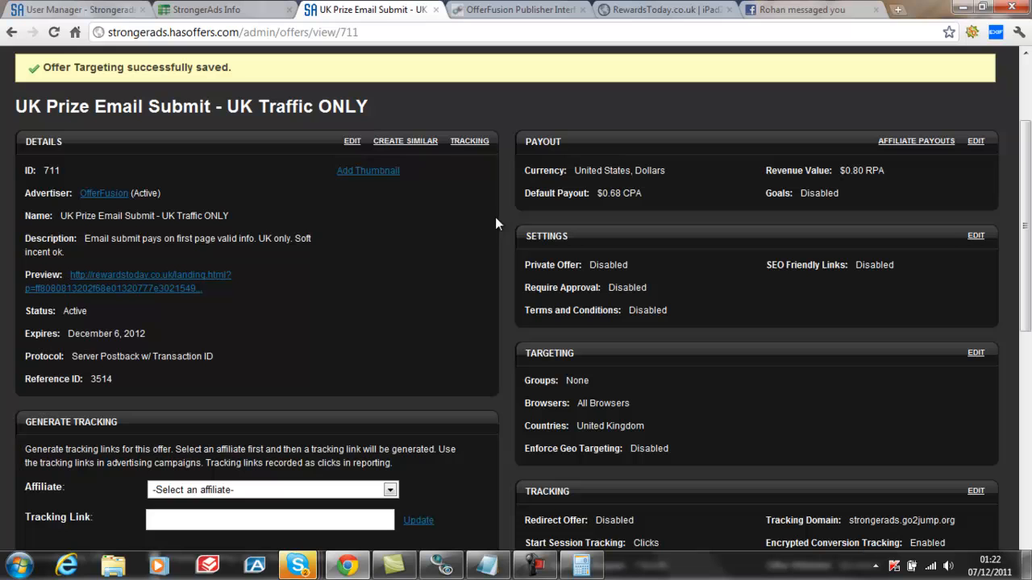
{"action": "left_click", "coordinate": [469, 143]}
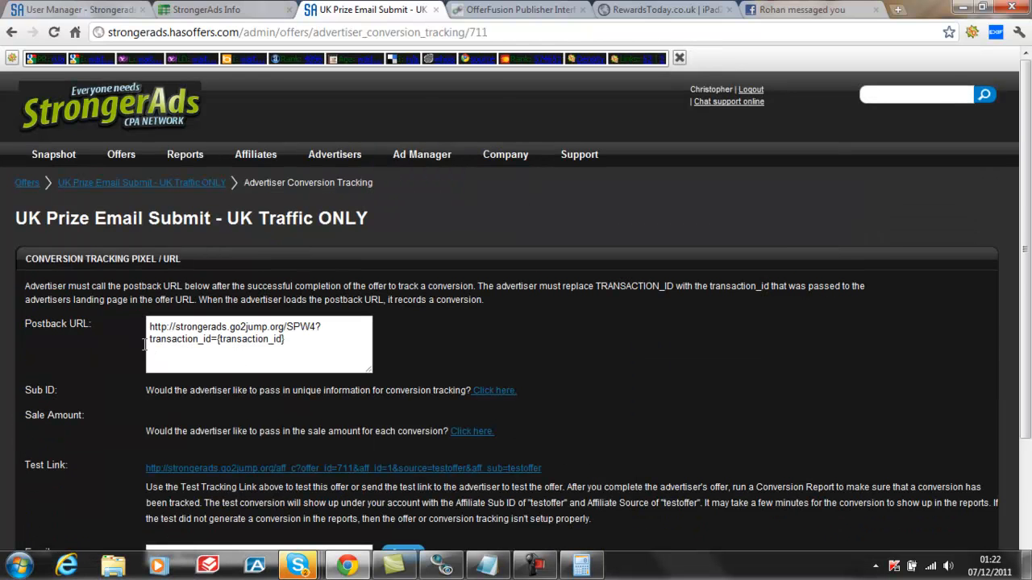
{"action": "left_click_drag", "start_coordinate": [291, 340], "coordinate": [160, 338]}
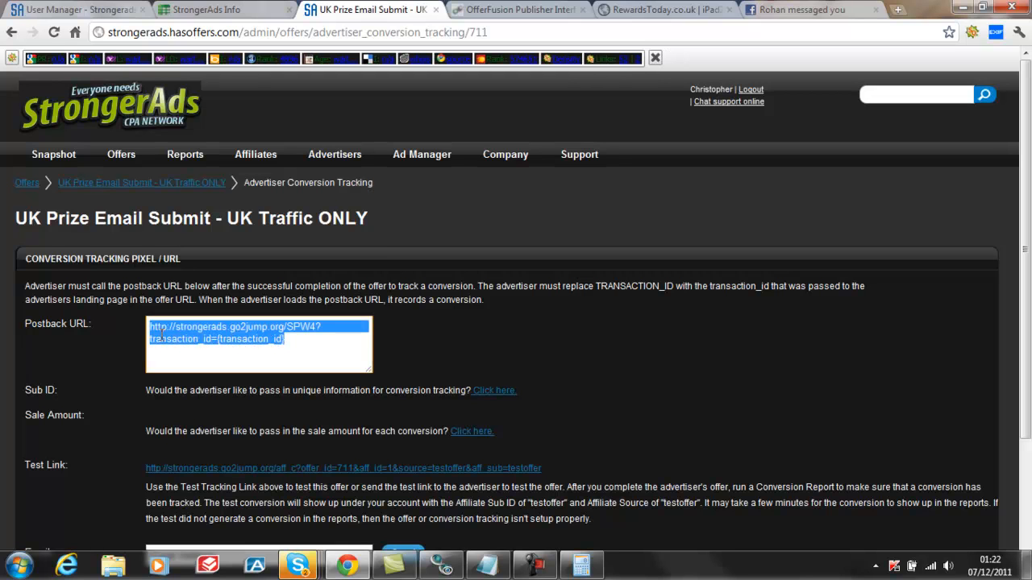
{"action": "right_click", "coordinate": [161, 337]}
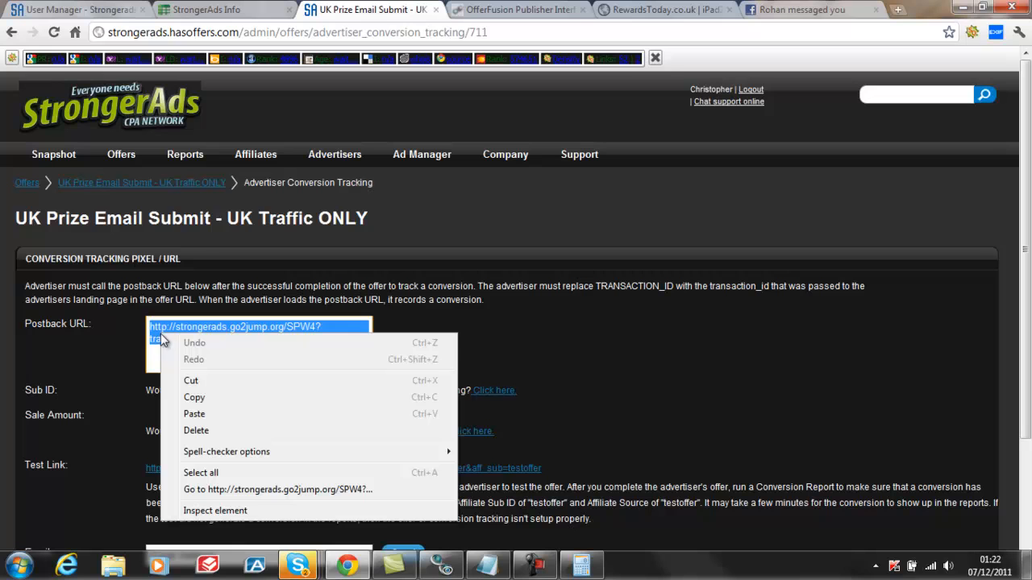
{"action": "left_click", "coordinate": [199, 399]}
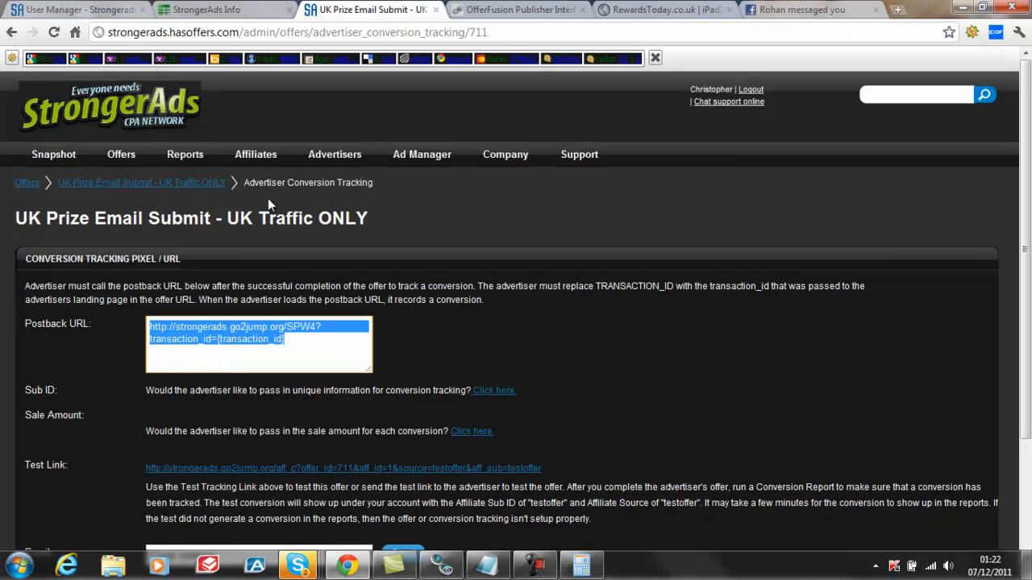
Return to the UK Prize Email Submit offer's details and generate its tracking link for the affiliate Consumer Magnet
{"action": "left_click", "coordinate": [127, 182]}
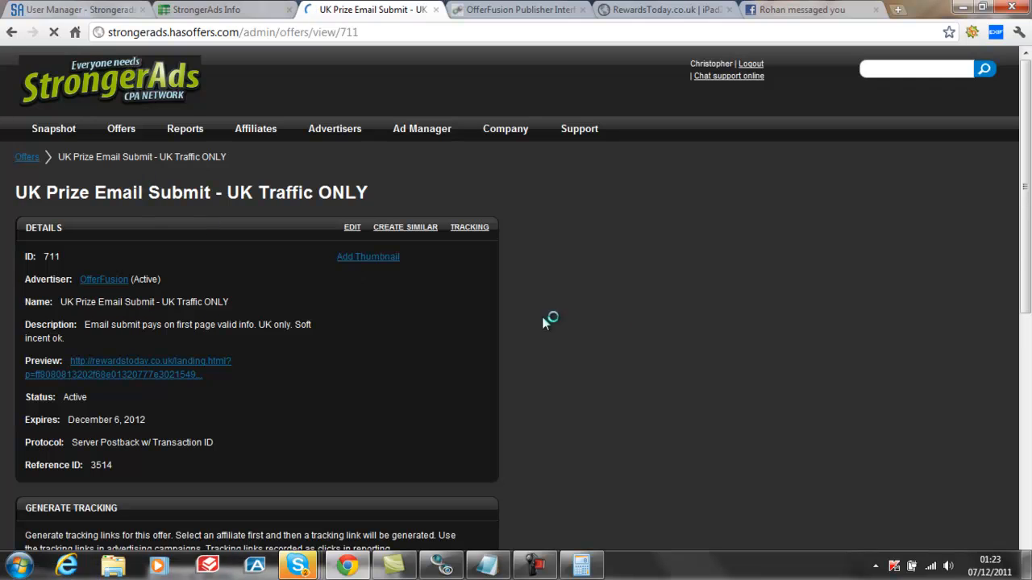
{"action": "scroll", "coordinate": [606, 321], "scroll_direction": "down", "scroll_amount": 2}
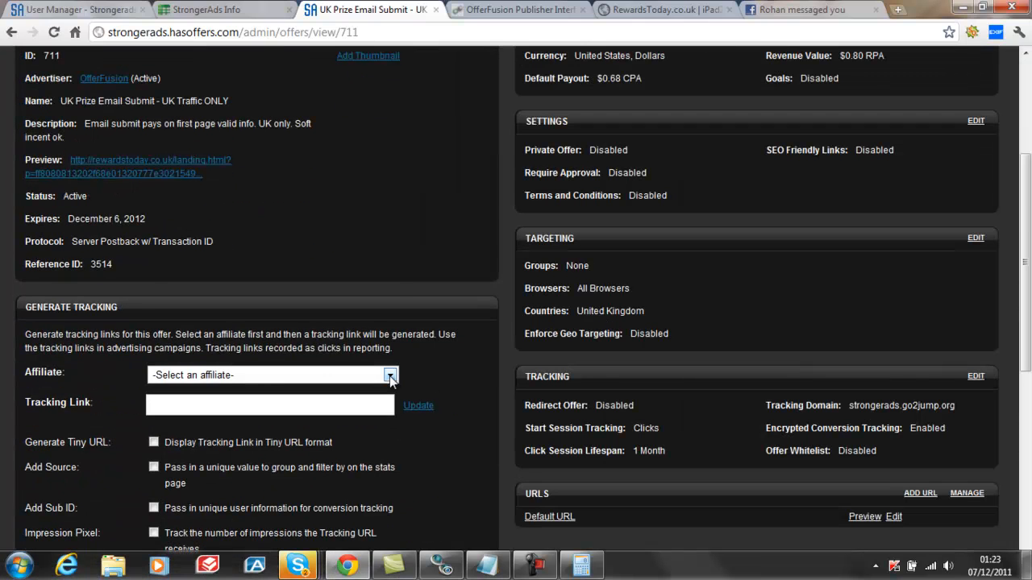
{"action": "left_click", "coordinate": [390, 376]}
{"action": "scroll", "coordinate": [352, 242], "scroll_direction": "down", "scroll_amount": 10}
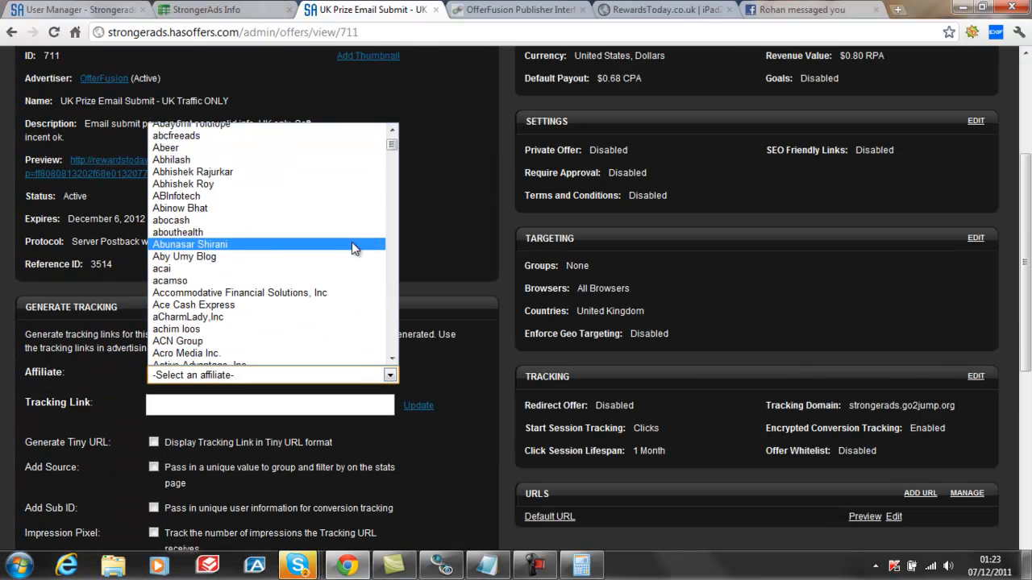
{"action": "scroll", "coordinate": [353, 252], "scroll_direction": "down", "scroll_amount": 5}
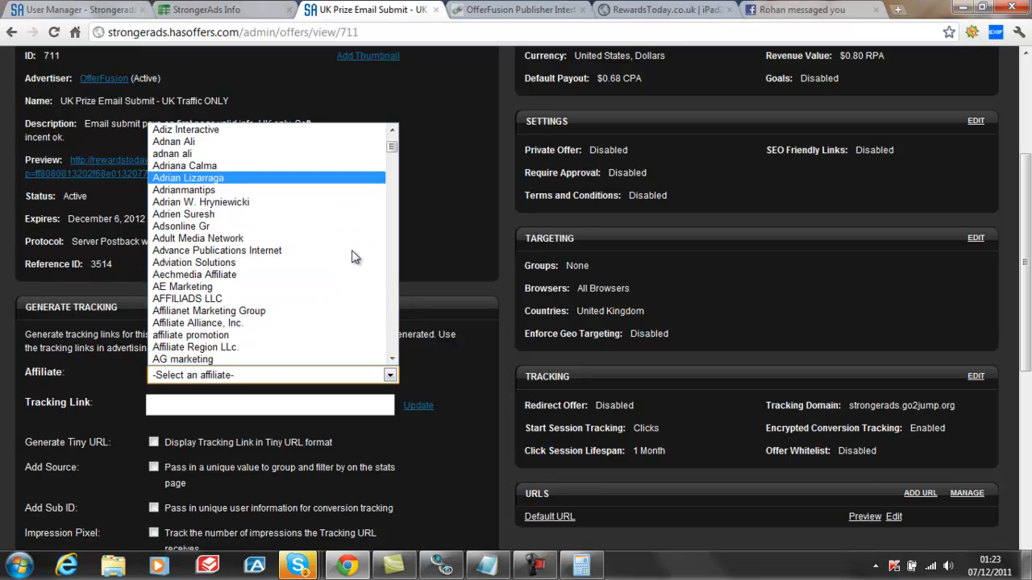
{"action": "scroll", "coordinate": [353, 256], "scroll_direction": "down", "scroll_amount": 18}
{"action": "scroll", "coordinate": [358, 258], "scroll_direction": "down", "scroll_amount": 20}
{"action": "scroll", "coordinate": [358, 258], "scroll_direction": "down", "scroll_amount": 9}
{"action": "scroll", "coordinate": [358, 258], "scroll_direction": "down", "scroll_amount": 20}
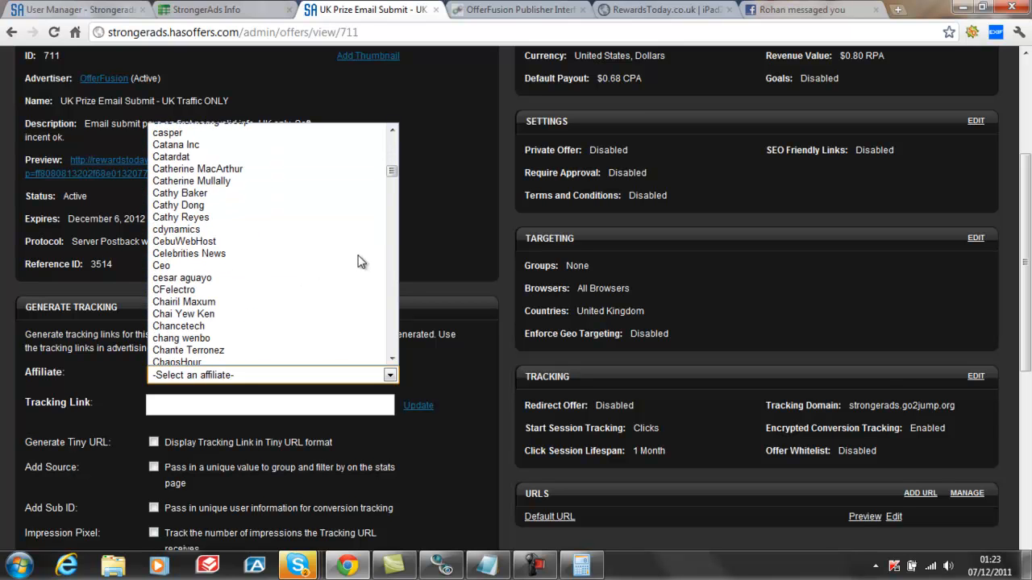
{"action": "scroll", "coordinate": [359, 261], "scroll_direction": "down", "scroll_amount": 20}
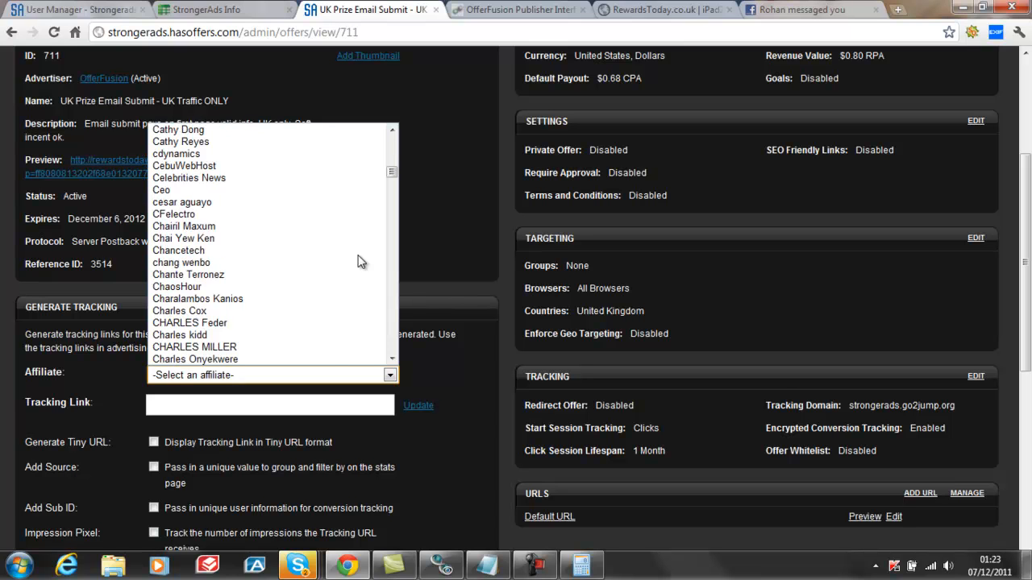
{"action": "scroll", "coordinate": [360, 261], "scroll_direction": "down", "scroll_amount": 15}
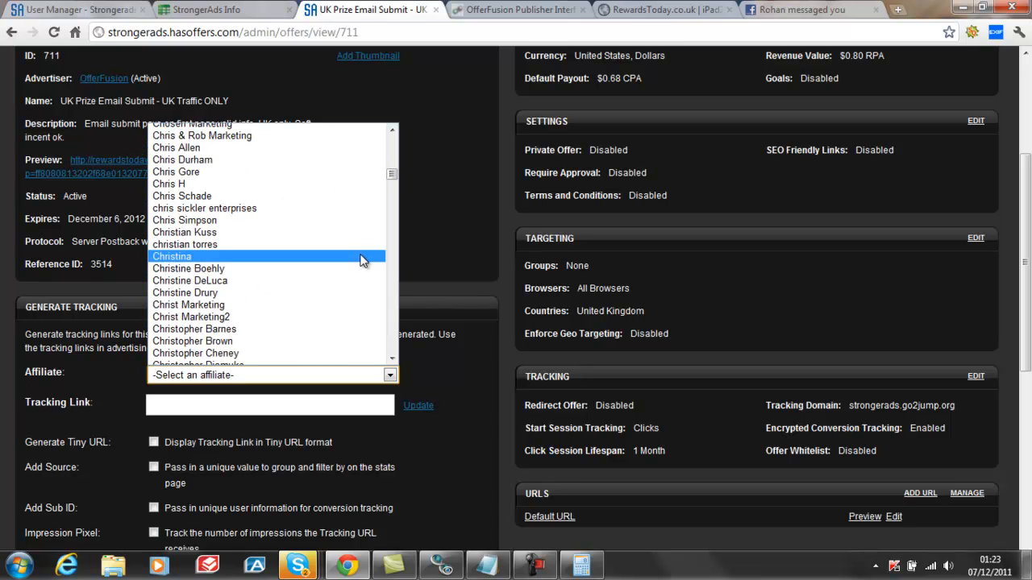
{"action": "scroll", "coordinate": [362, 259], "scroll_direction": "down", "scroll_amount": 2}
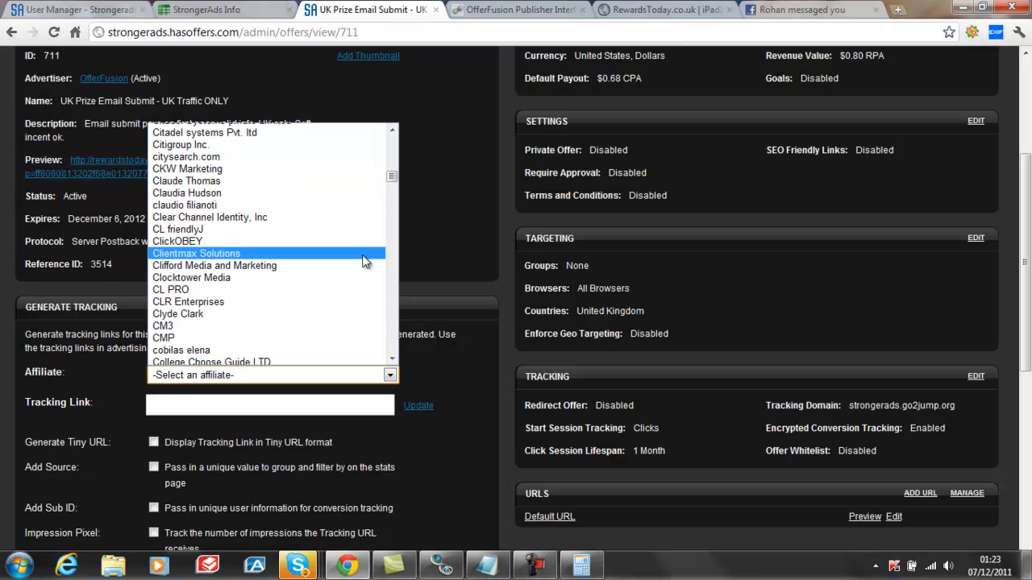
{"action": "scroll", "coordinate": [362, 260], "scroll_direction": "down", "scroll_amount": 6}
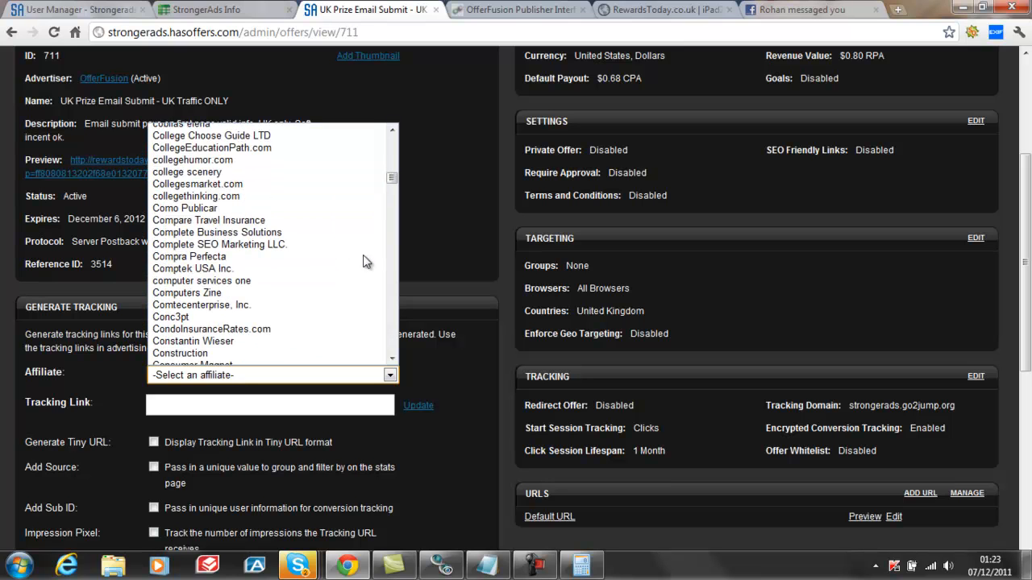
{"action": "scroll", "coordinate": [357, 305], "scroll_direction": "down", "scroll_amount": 4}
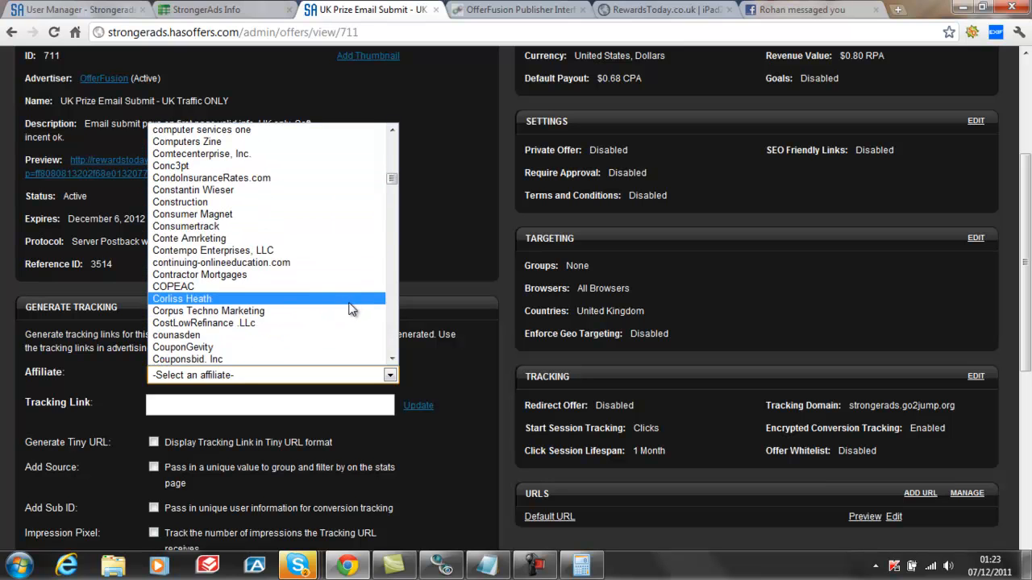
{"action": "left_click", "coordinate": [289, 215]}
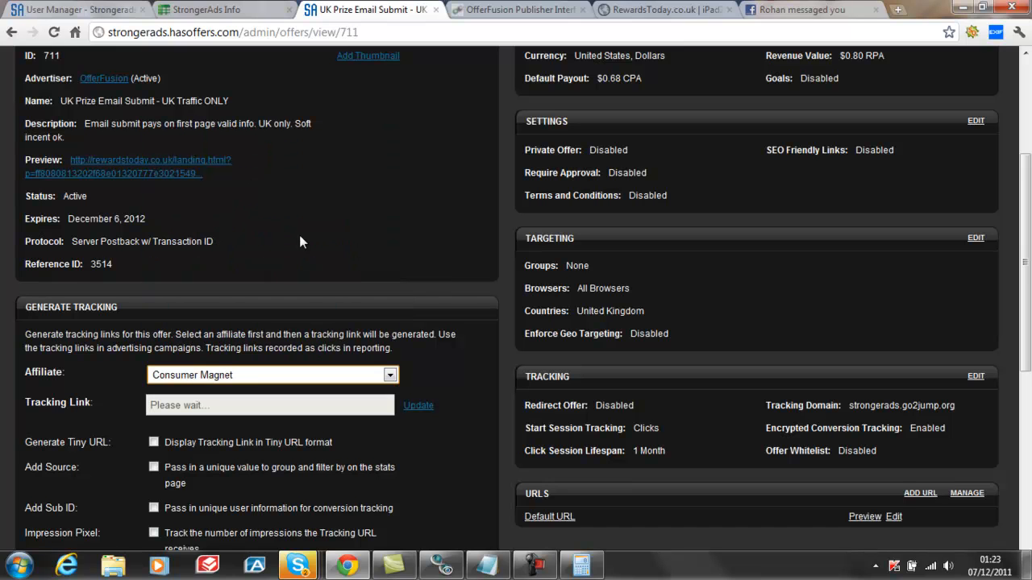
{"action": "left_click", "coordinate": [421, 406]}
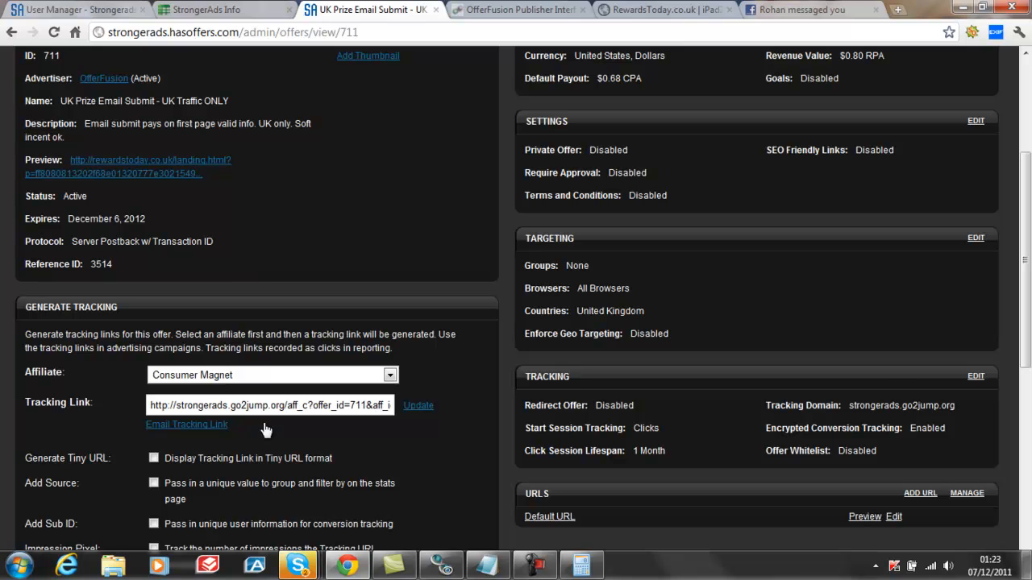
Choose Consumer Magnet as the affiliate for the offer's conversion pixels and postback URLs
{"action": "scroll", "coordinate": [451, 383], "scroll_direction": "down", "scroll_amount": 5}
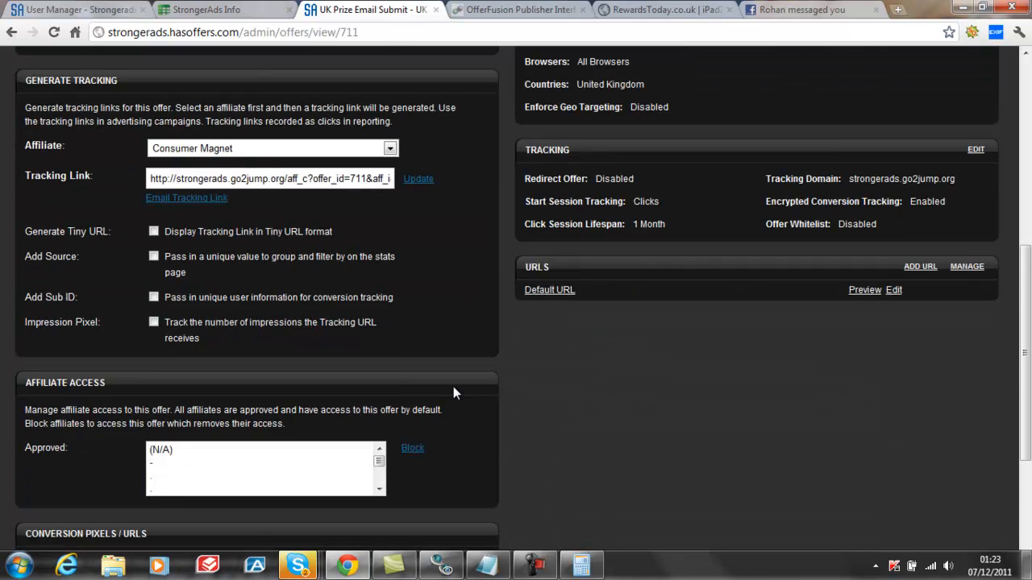
{"action": "scroll", "coordinate": [458, 385], "scroll_direction": "down", "scroll_amount": 1}
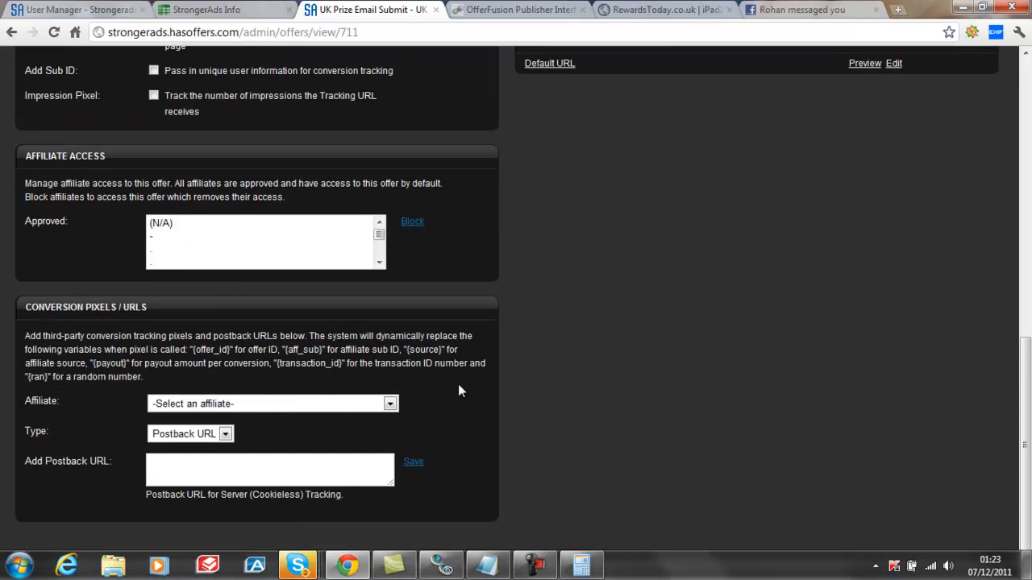
{"action": "scroll", "coordinate": [458, 385], "scroll_direction": "down", "scroll_amount": 1}
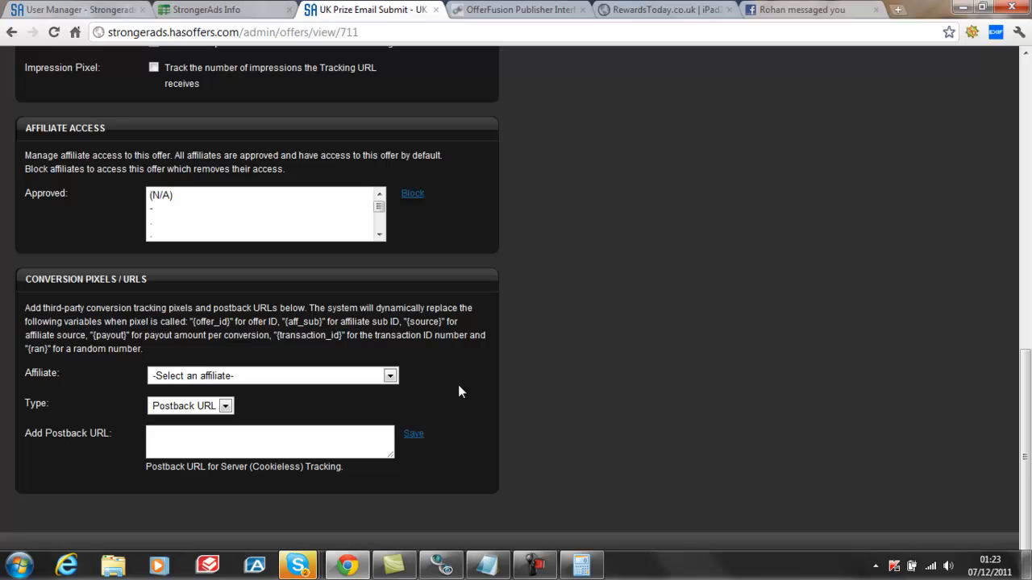
{"action": "left_click", "coordinate": [390, 376]}
{"action": "left_click_drag", "start_coordinate": [392, 145], "coordinate": [397, 201]}
{"action": "scroll", "coordinate": [322, 254], "scroll_direction": "up", "scroll_amount": 12}
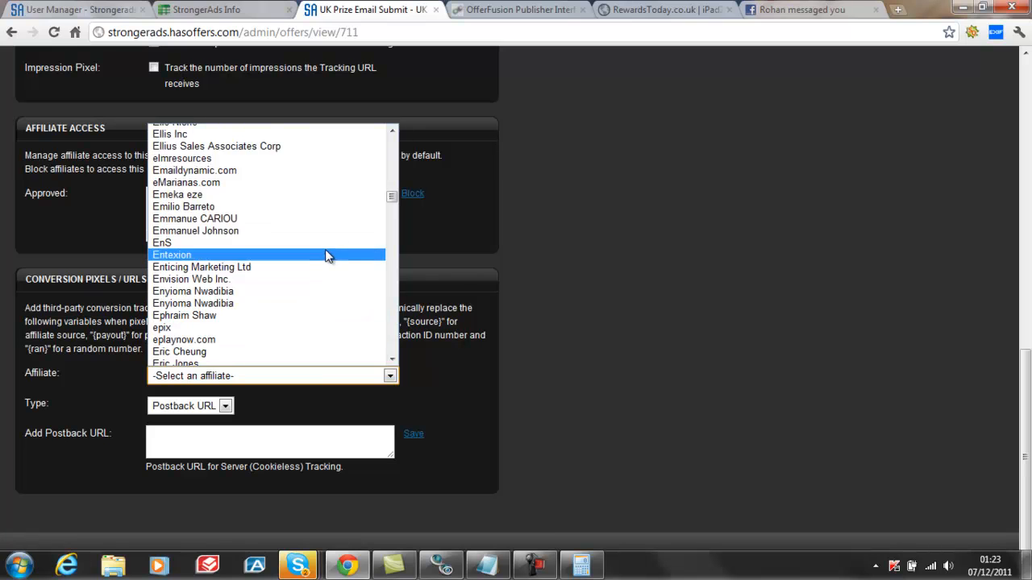
{"action": "scroll", "coordinate": [335, 252], "scroll_direction": "up", "scroll_amount": 10}
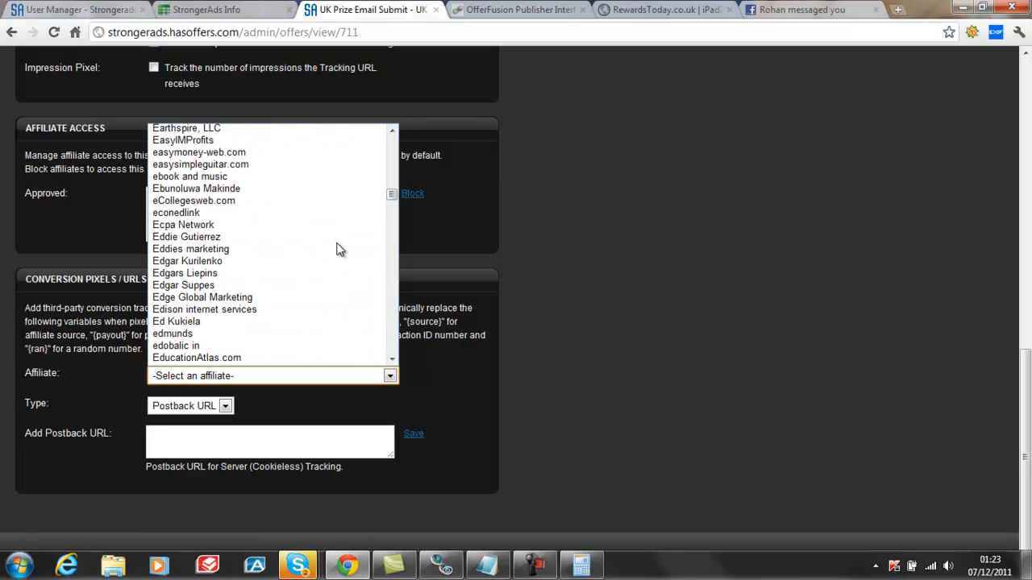
{"action": "scroll", "coordinate": [339, 250], "scroll_direction": "up", "scroll_amount": 15}
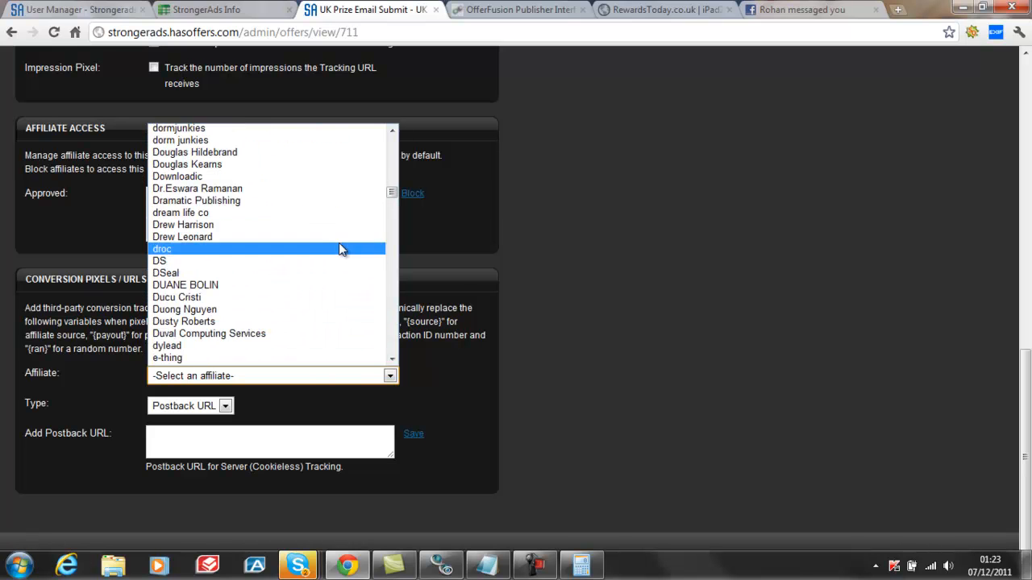
{"action": "scroll", "coordinate": [341, 249], "scroll_direction": "up", "scroll_amount": 15}
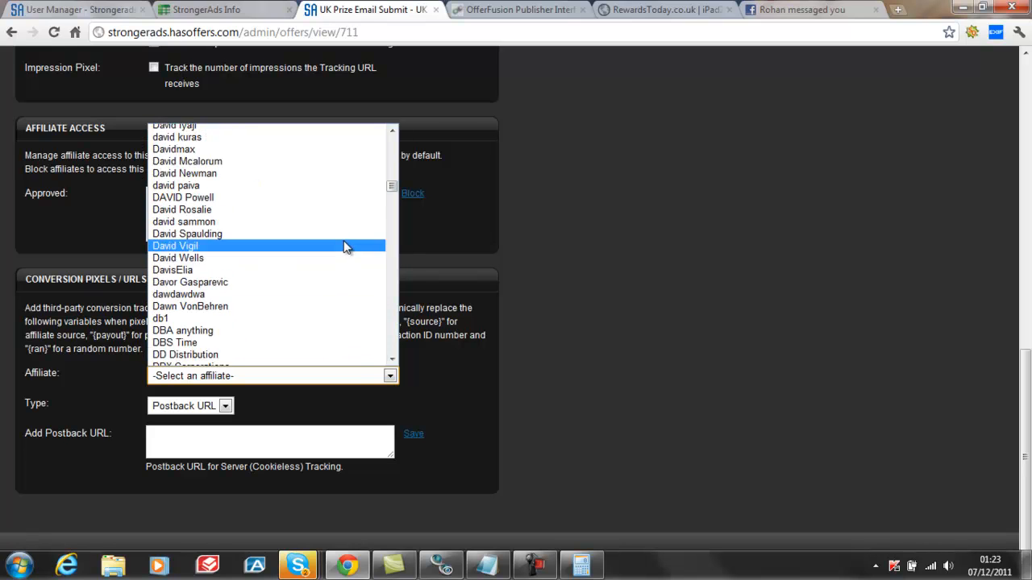
{"action": "scroll", "coordinate": [345, 244], "scroll_direction": "up", "scroll_amount": 12}
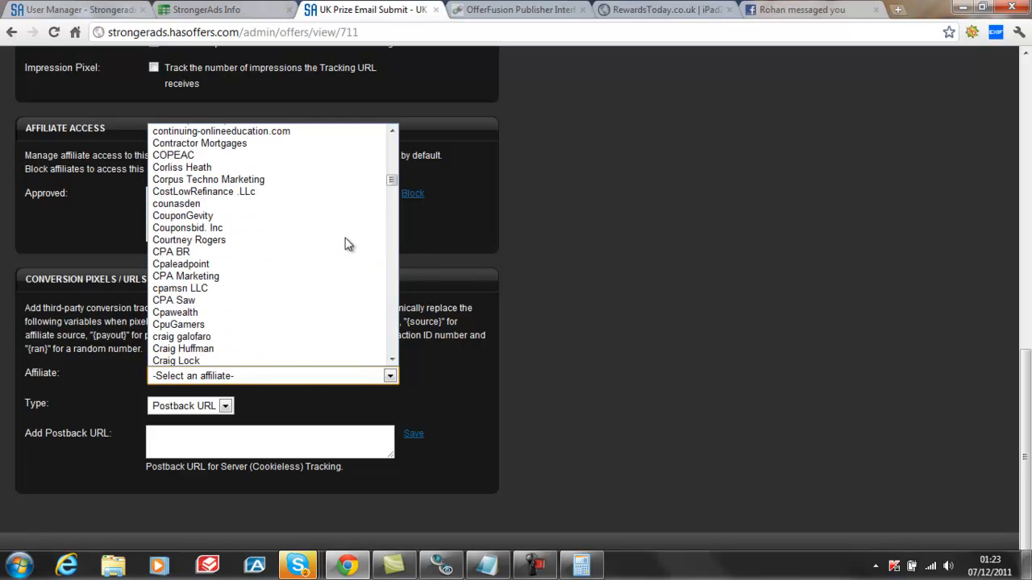
{"action": "left_click", "coordinate": [300, 160]}
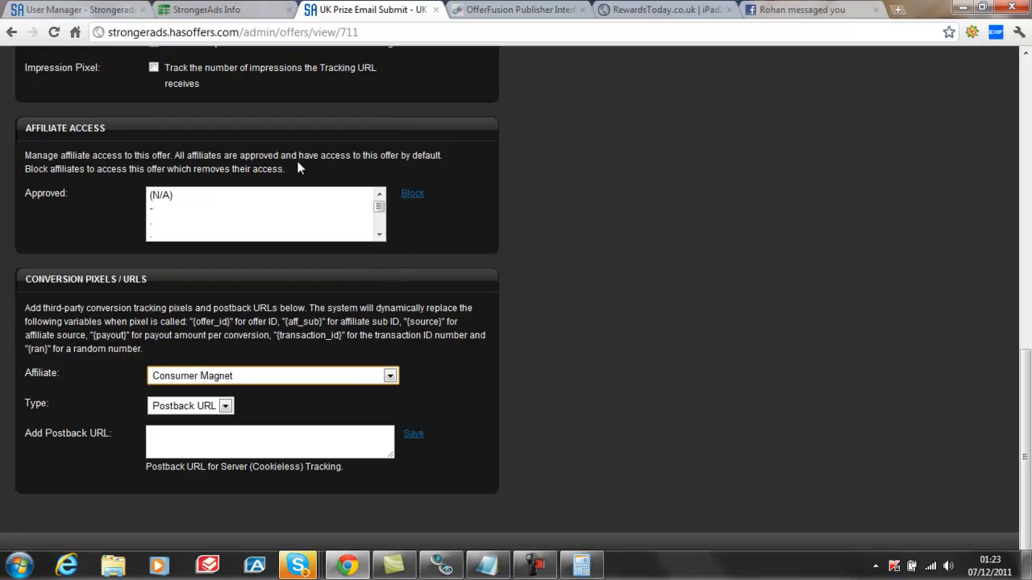
{"action": "left_click", "coordinate": [155, 437]}
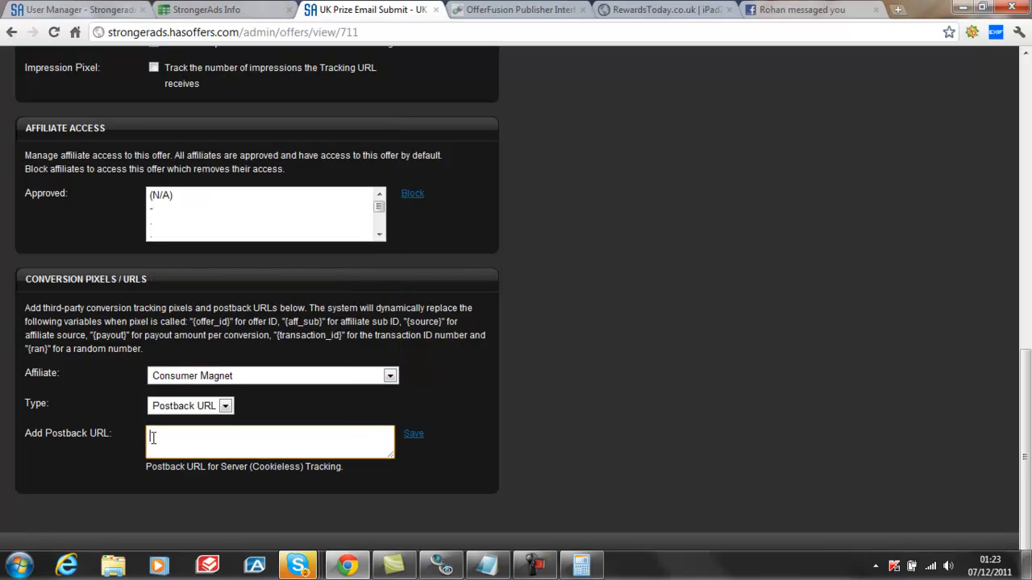
{"action": "right_click", "coordinate": [155, 436]}
{"action": "left_click", "coordinate": [186, 348]}
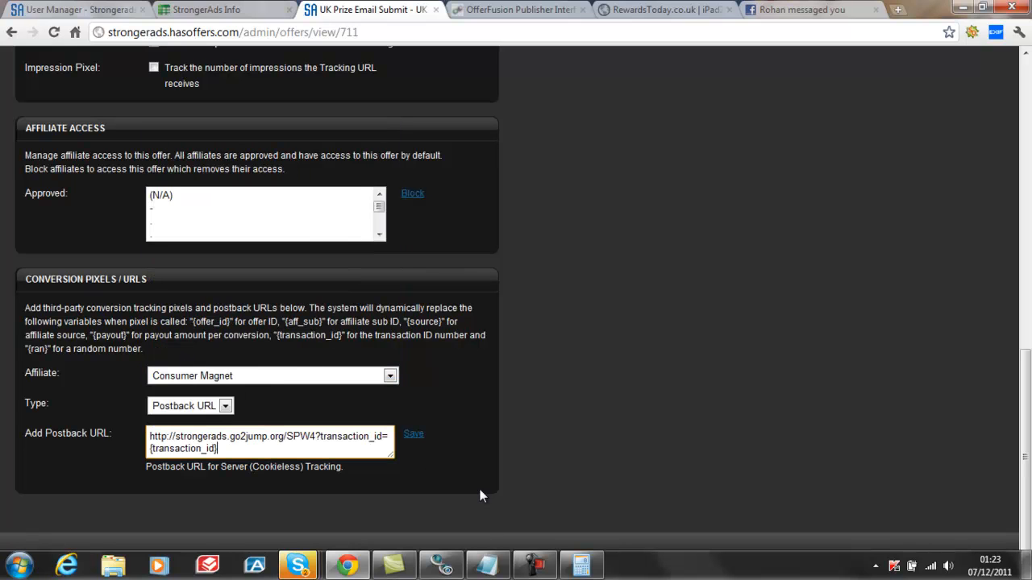
{"action": "left_click", "coordinate": [413, 436]}
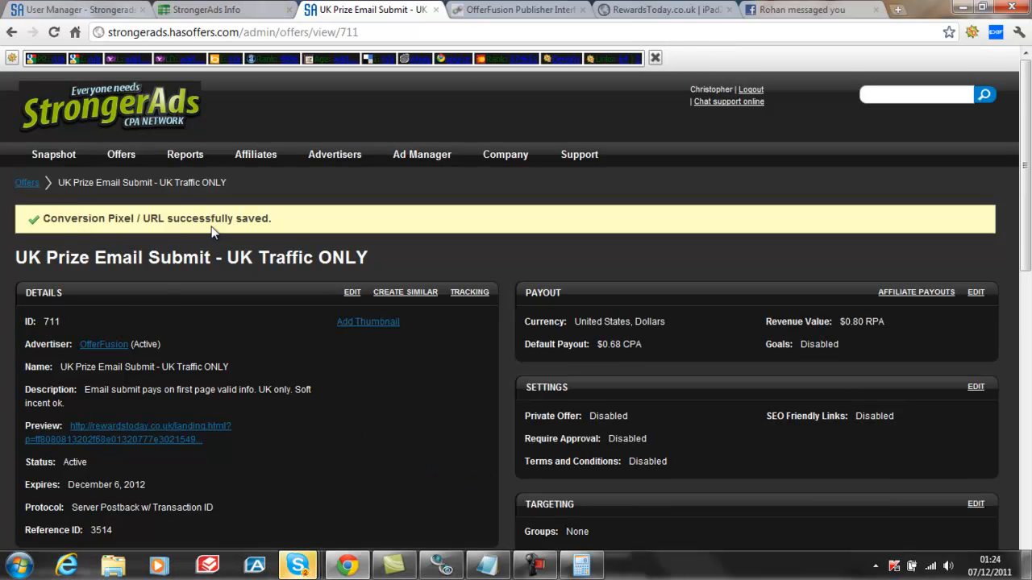
Review the network's list of active and pending offers and open UK Prize Email Submit - UK Traffic ONLY from it
{"action": "mouse_move", "coordinate": [123, 160]}
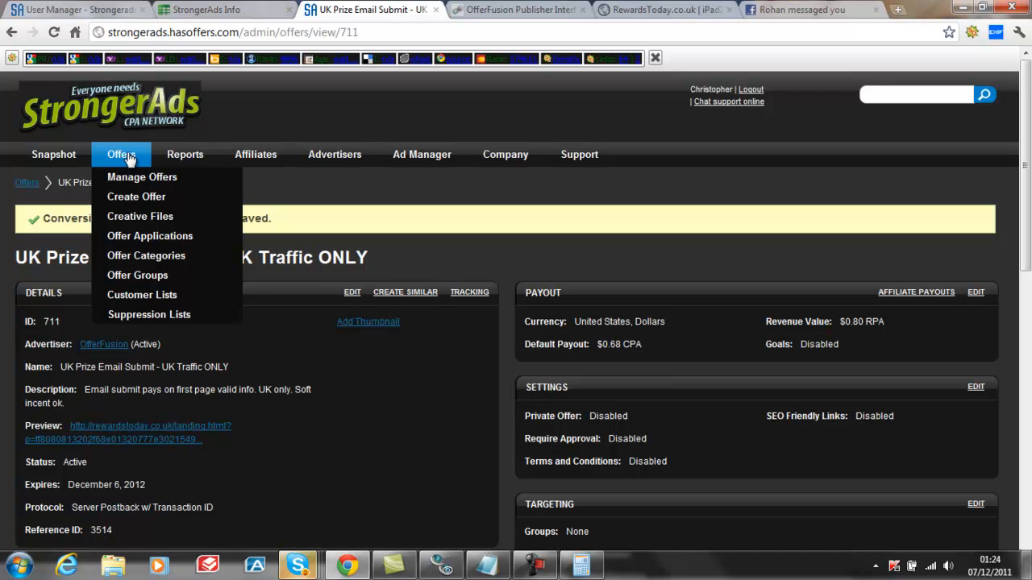
{"action": "left_click", "coordinate": [135, 179]}
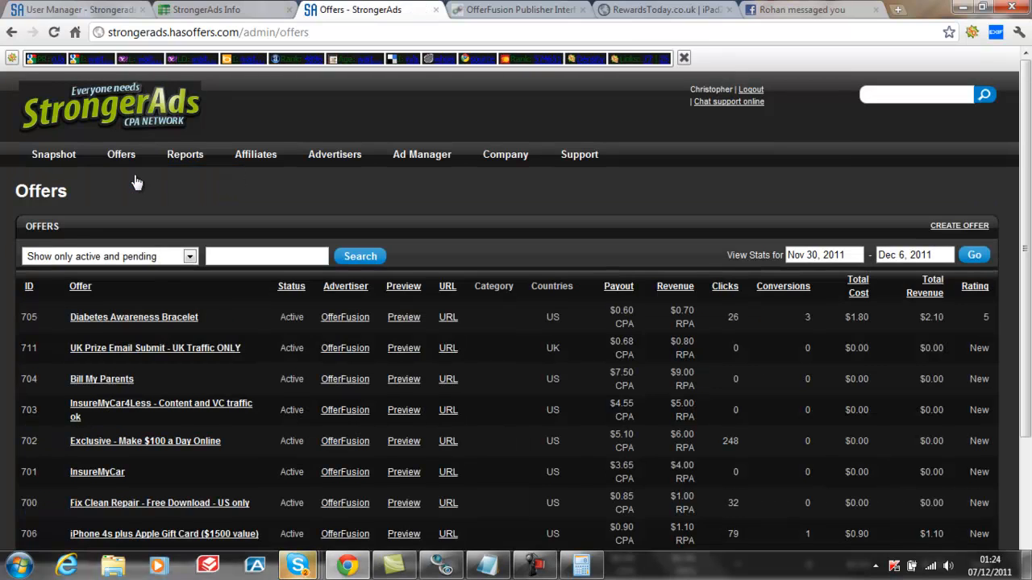
{"action": "scroll", "coordinate": [296, 290], "scroll_direction": "down", "scroll_amount": 2}
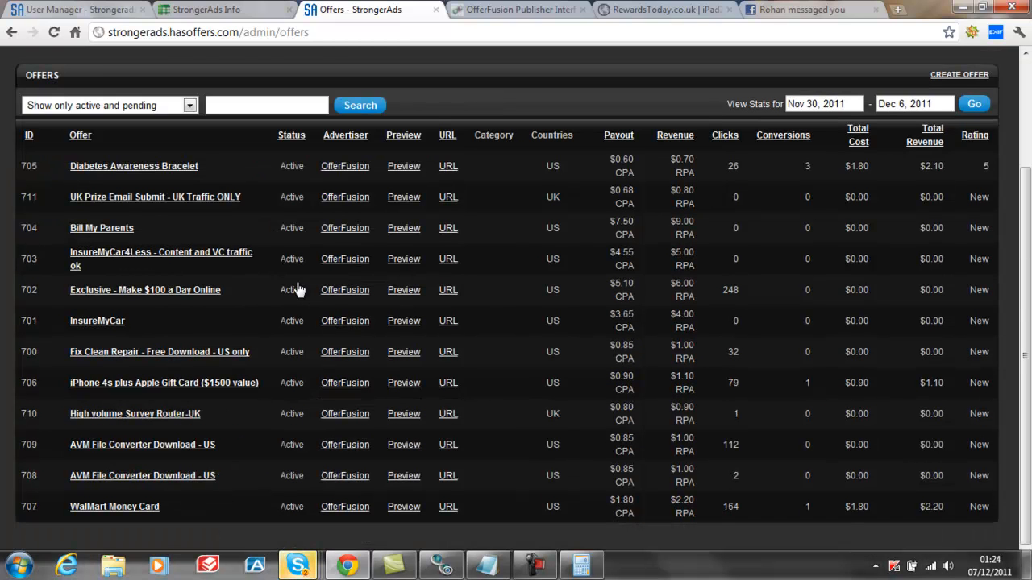
{"action": "left_click", "coordinate": [164, 199]}
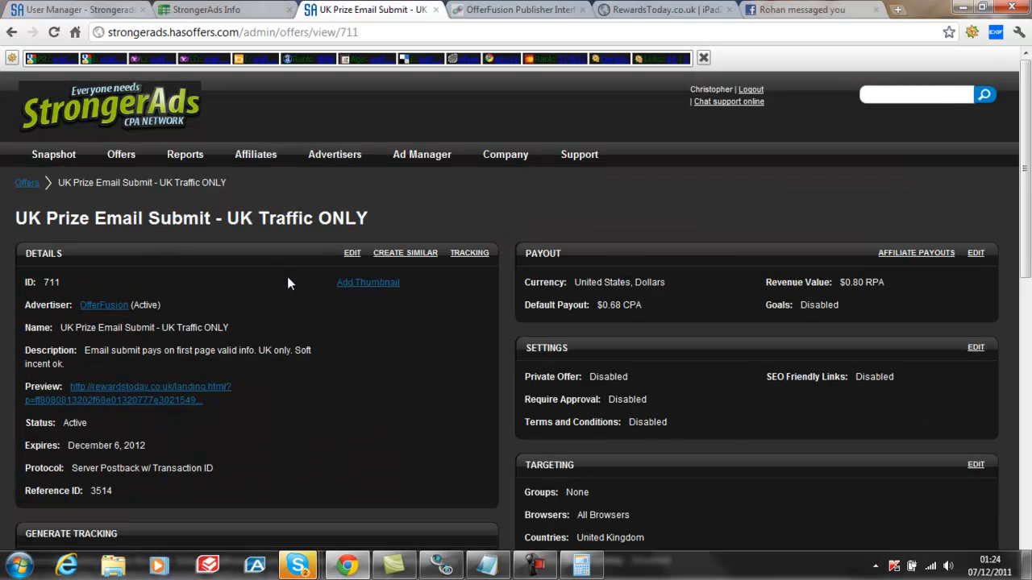
Preview the offer's RewardsToday landing page from its details, and close the preview
{"action": "scroll", "coordinate": [287, 282], "scroll_direction": "down", "scroll_amount": 3}
{"action": "scroll", "coordinate": [287, 283], "scroll_direction": "up", "scroll_amount": 3}
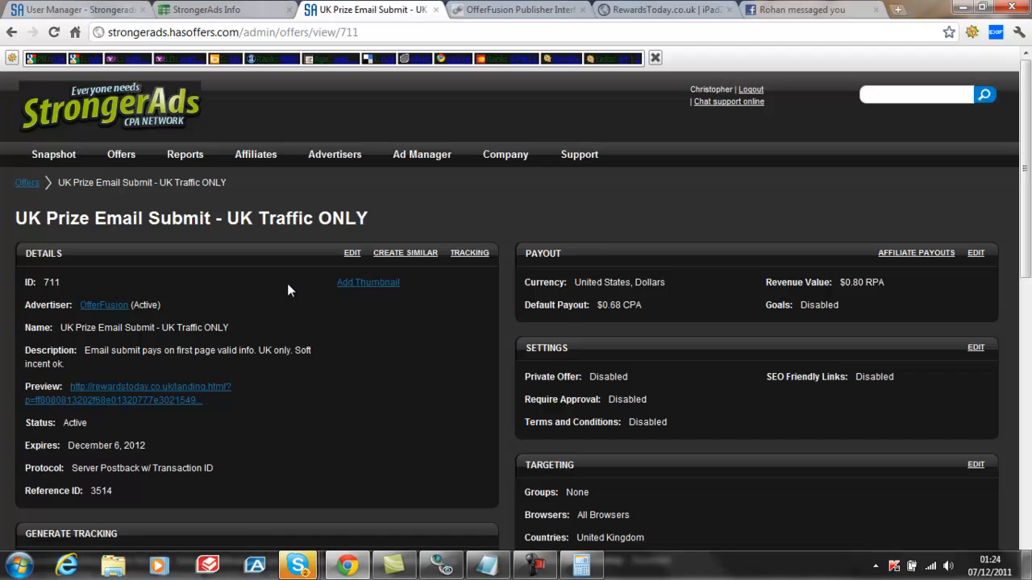
{"action": "left_click", "coordinate": [141, 397]}
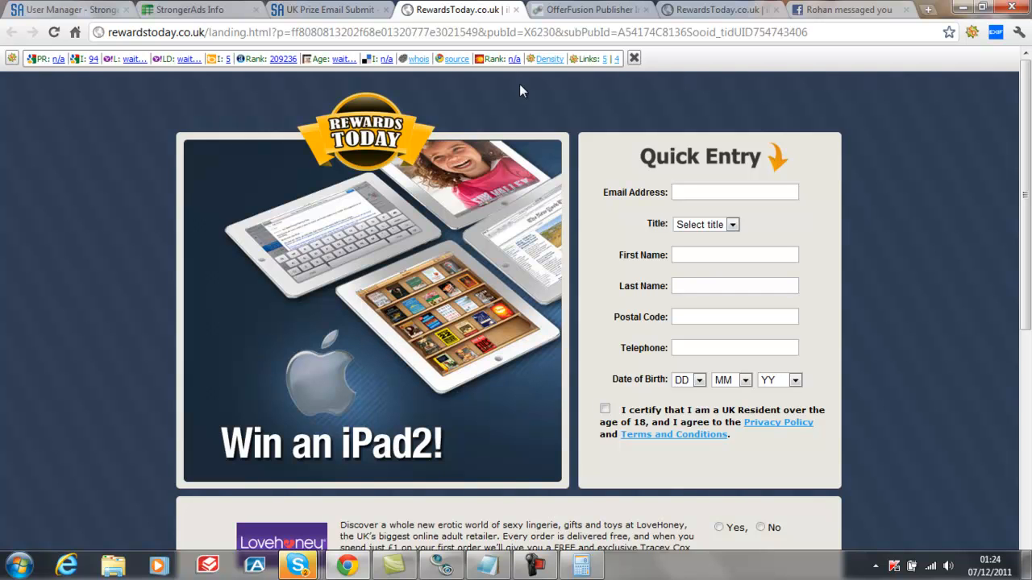
{"action": "left_click", "coordinate": [516, 11]}
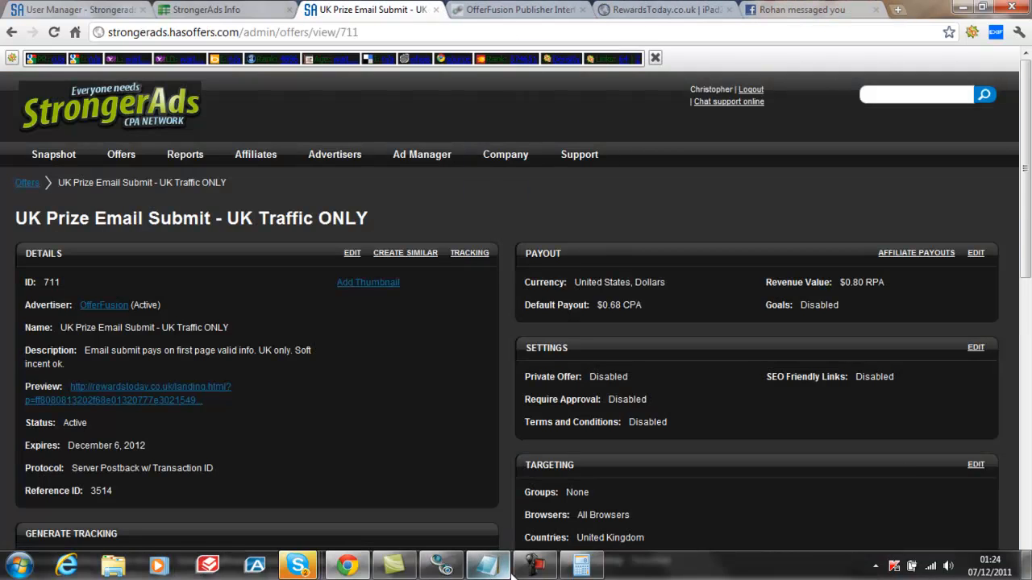
{"action": "left_click", "coordinate": [539, 571]}
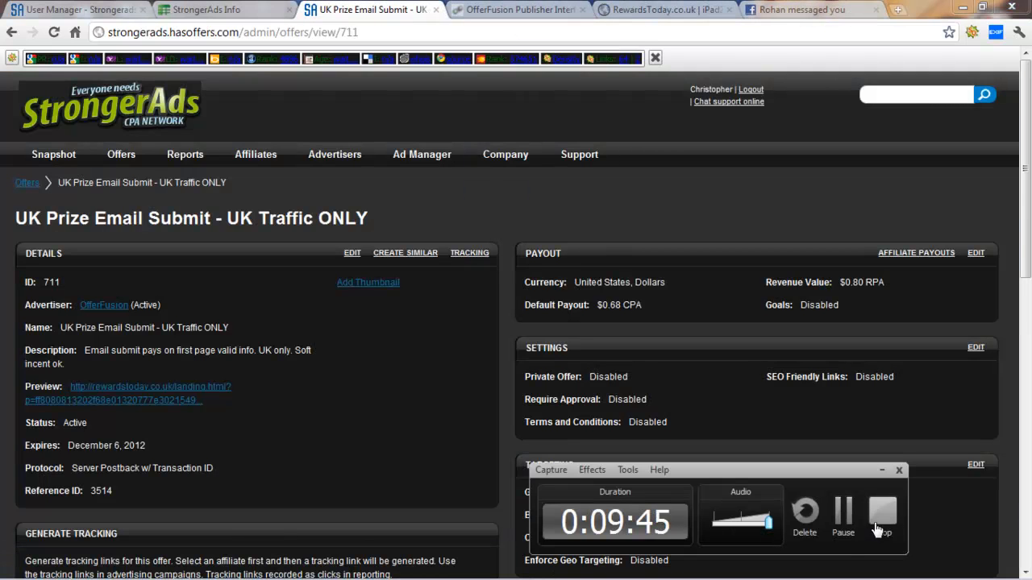